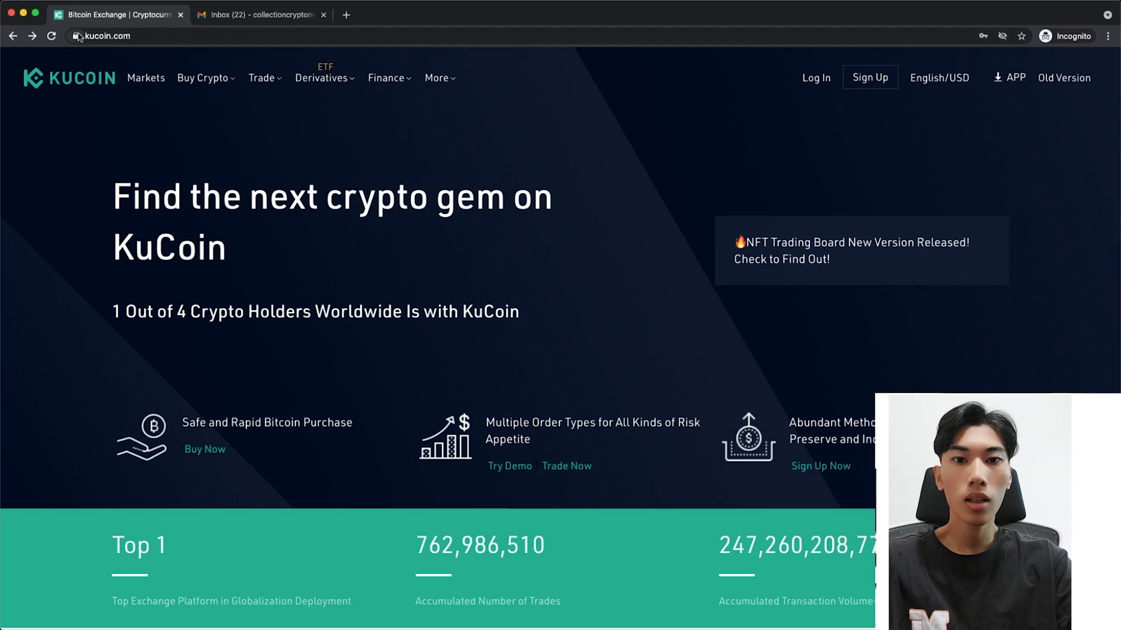
# On kucoin.com, open Email sign-up, paste the account e-mail and request a verification code.
pyautogui.click(170, 36)
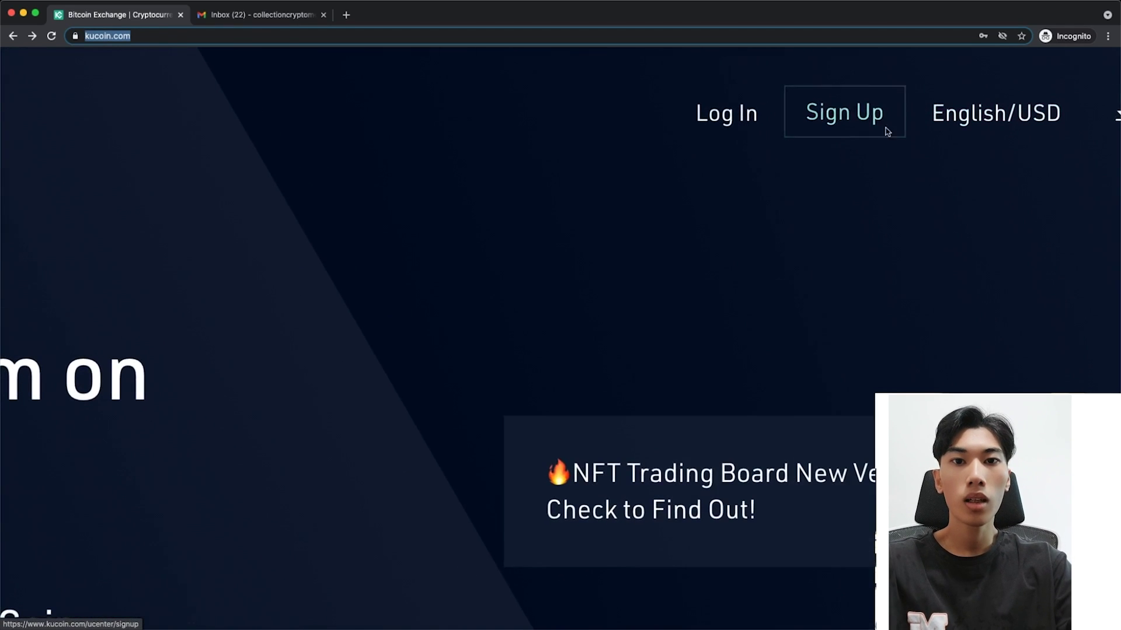
pyautogui.click(850, 115)
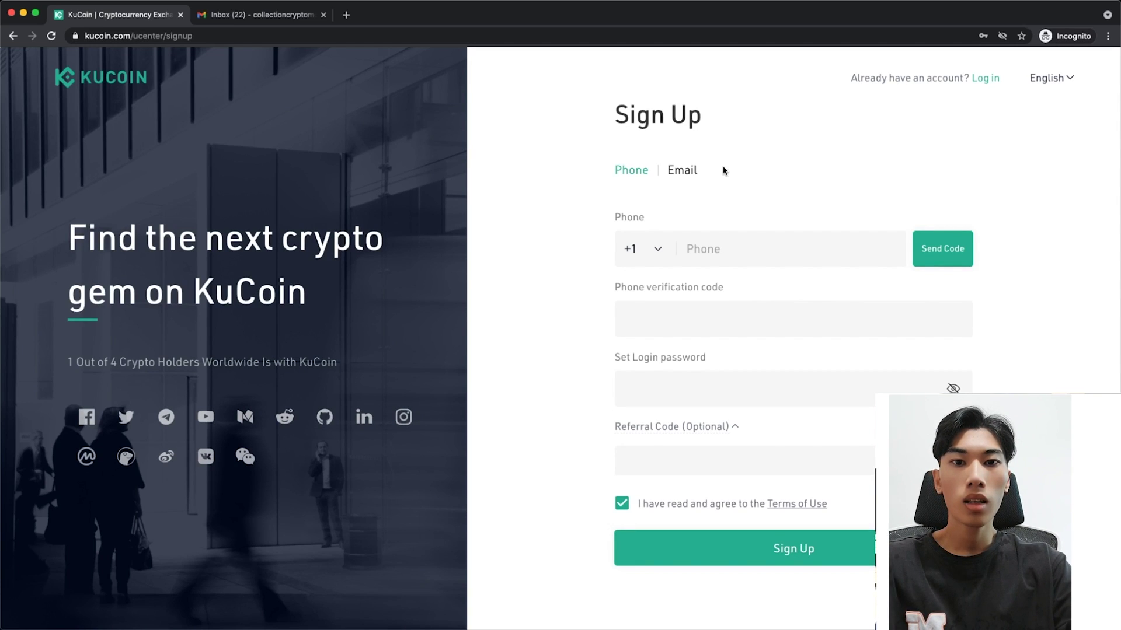
pyautogui.click(684, 167)
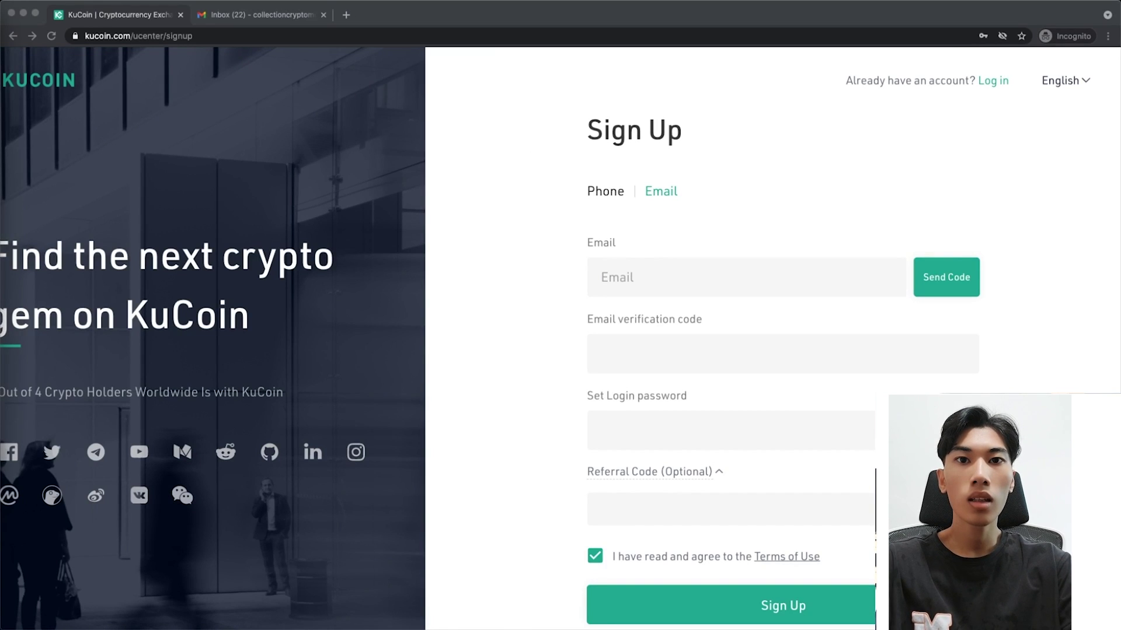
pyautogui.click(686, 275)
pyautogui.press('super+v')
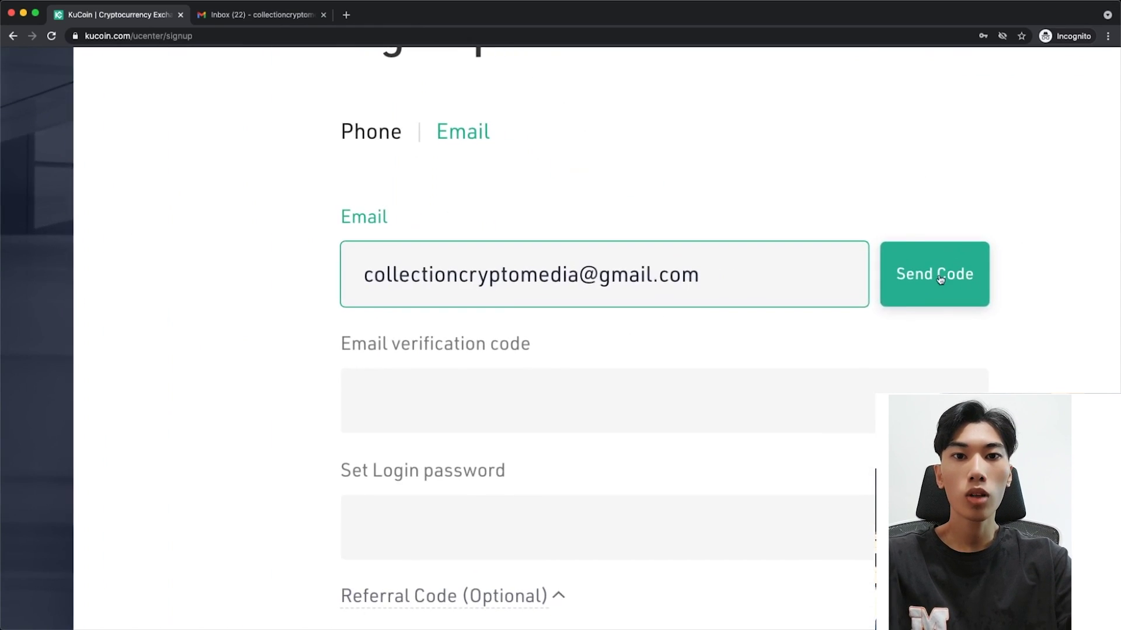
pyautogui.click(946, 277)
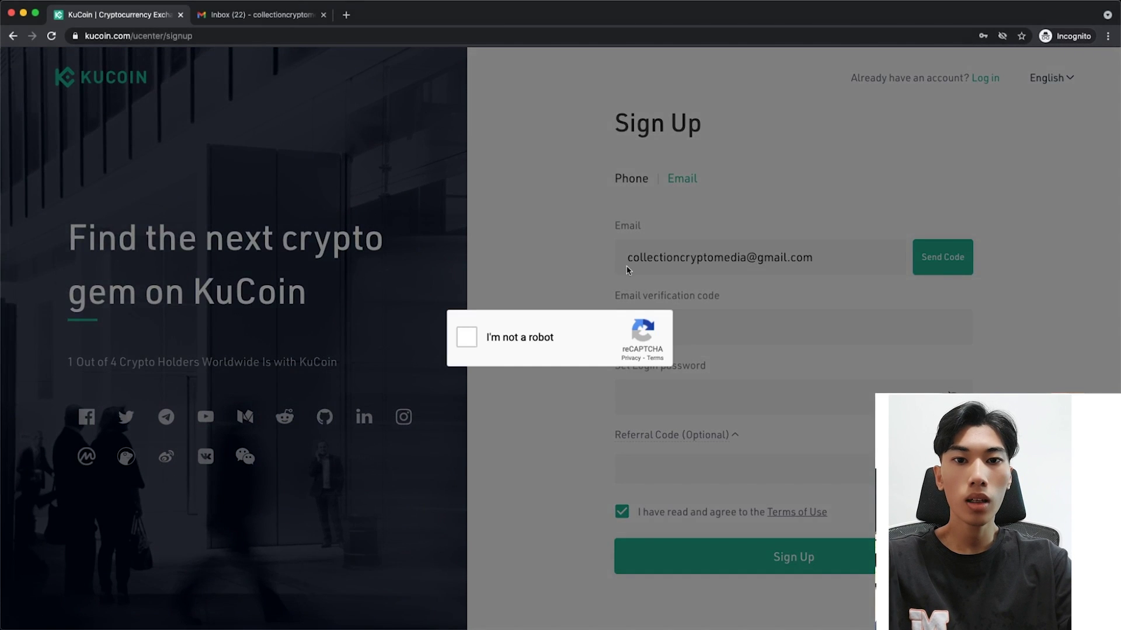
# Pass the reCAPTCHA by selecting the traffic-light tiles and submitting the challenge.
pyautogui.click(467, 338)
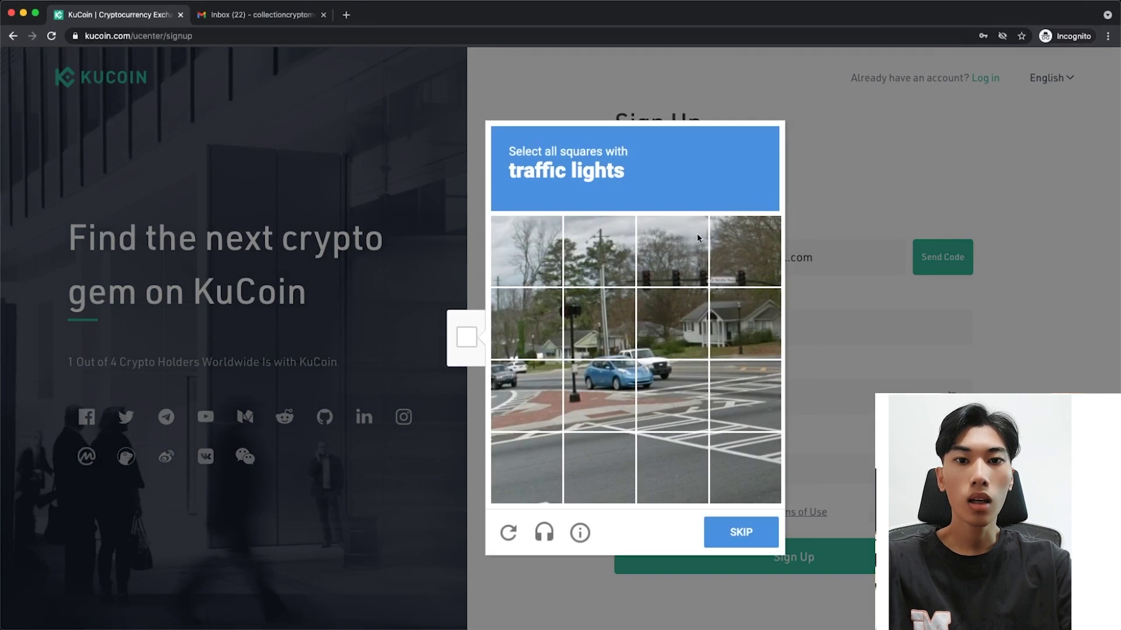
pyautogui.click(586, 325)
pyautogui.click(662, 275)
pyautogui.click(732, 271)
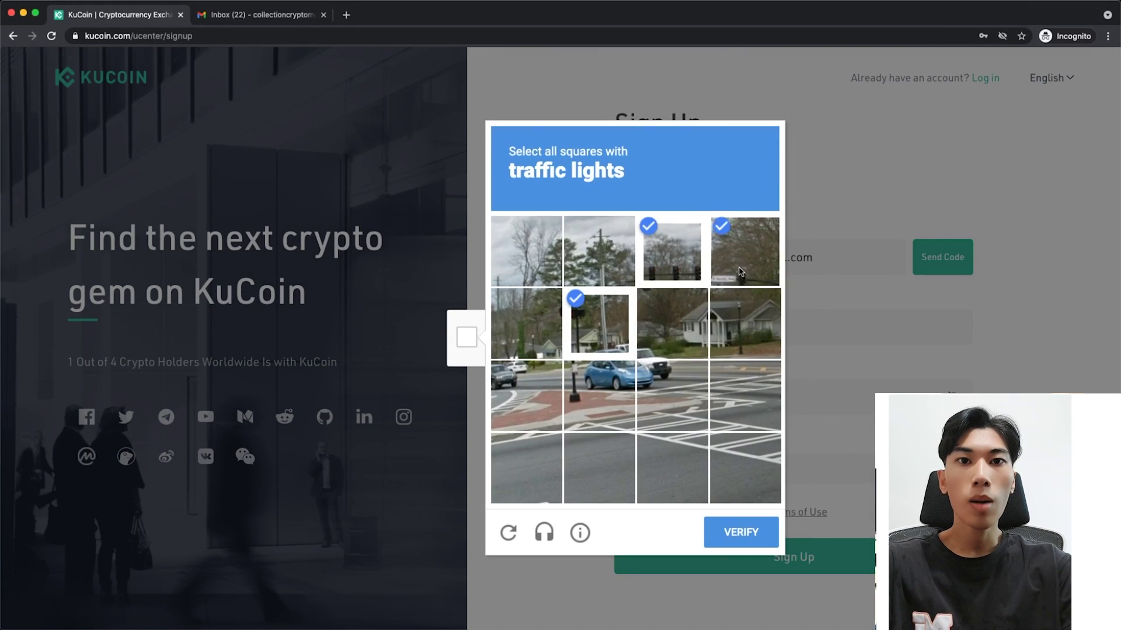
pyautogui.click(740, 531)
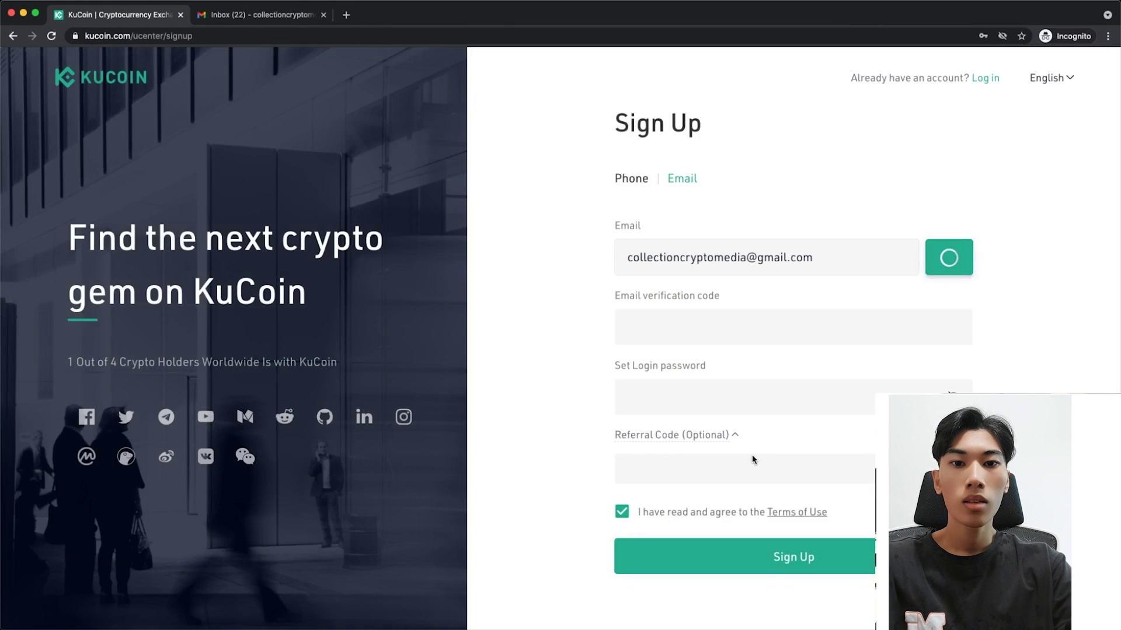
pyautogui.click(814, 258)
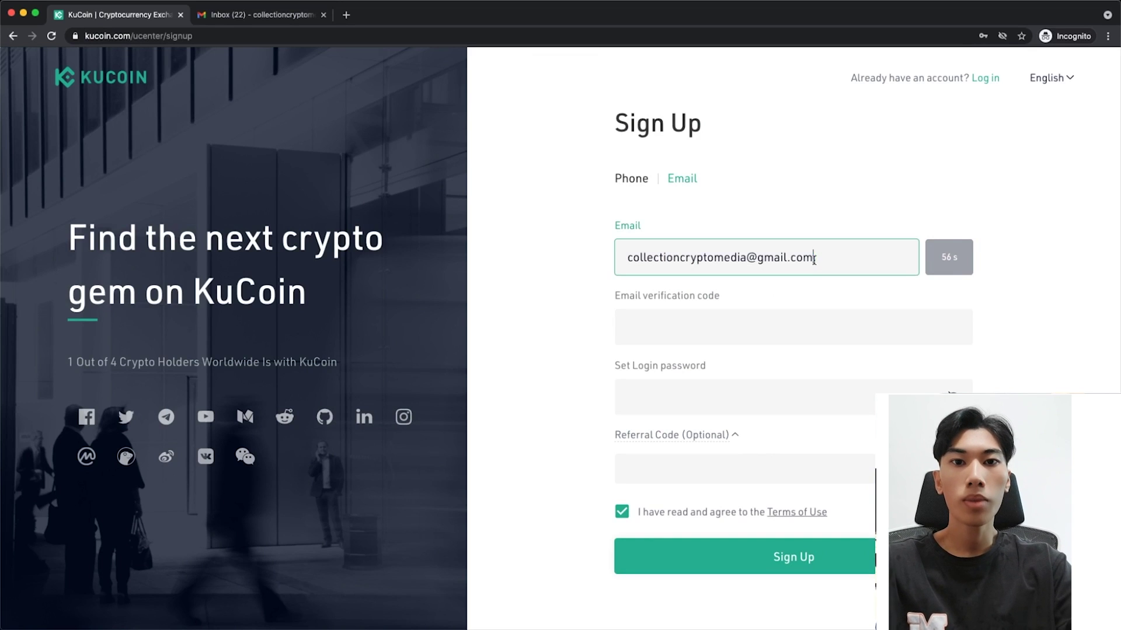
# In the refreshed Gmail inbox, copy the code from the KuCoin Verification Code e-mail.
pyautogui.click(270, 15)
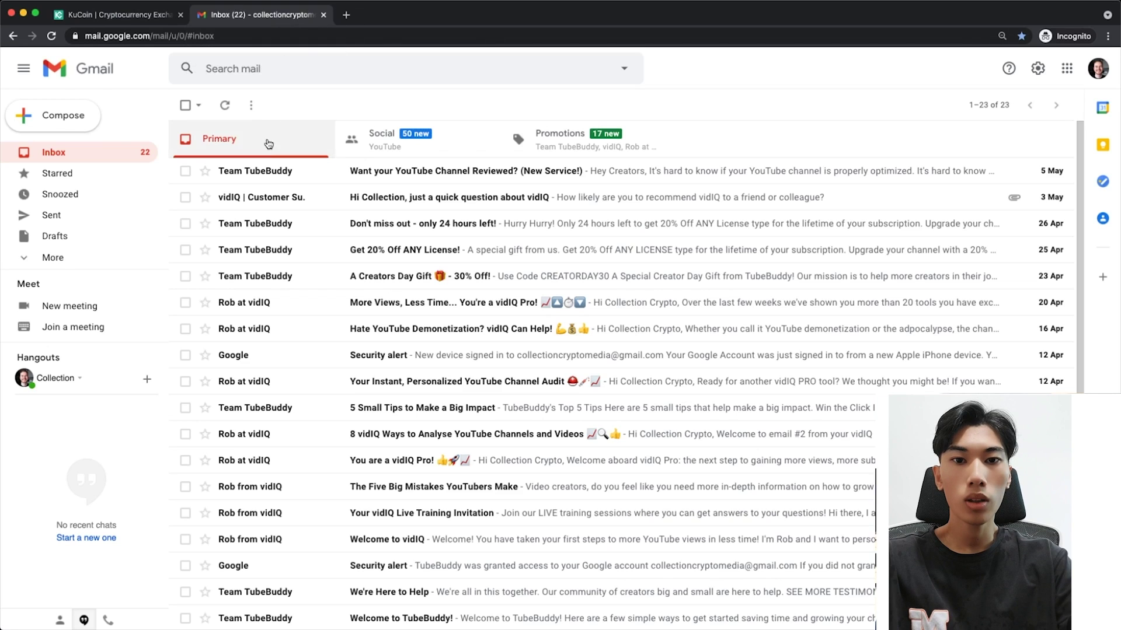
pyautogui.click(52, 36)
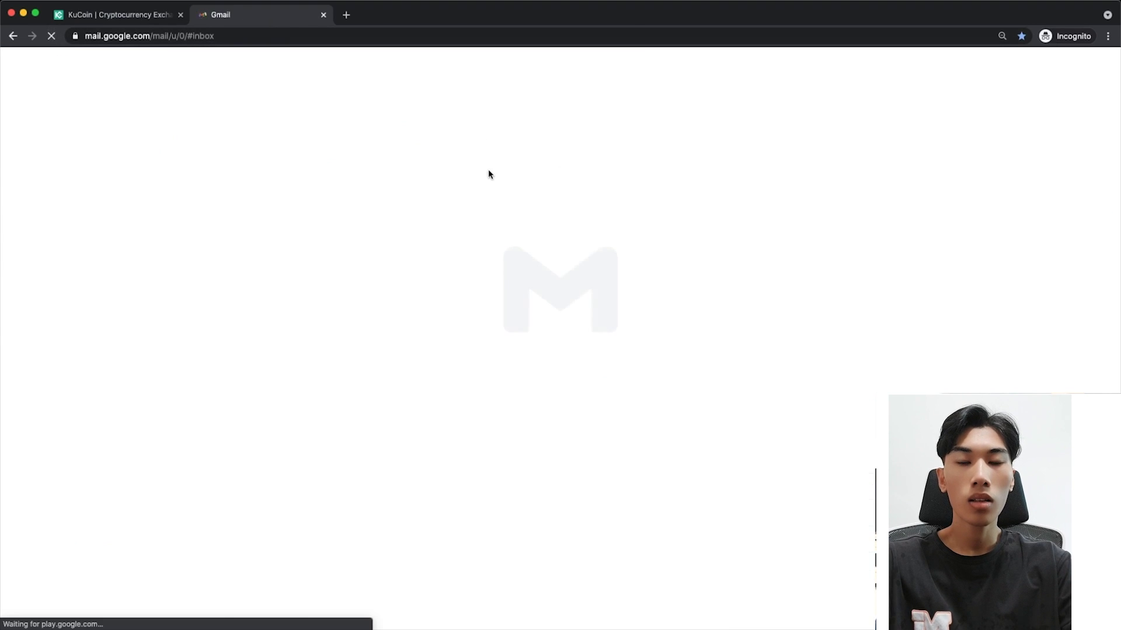
pyautogui.click(462, 170)
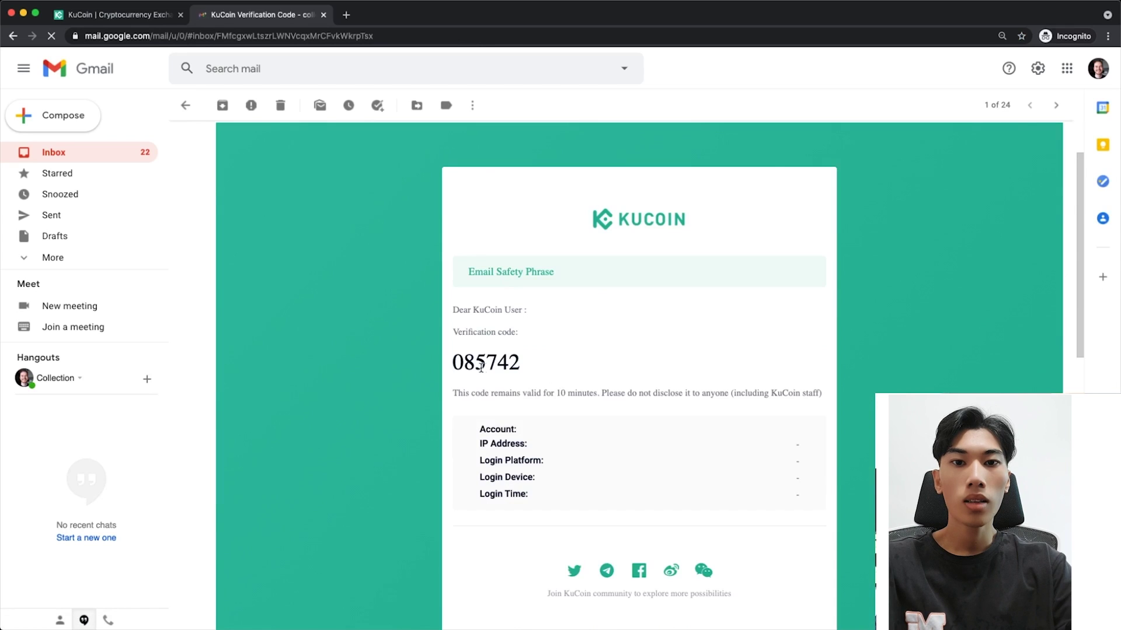
pyautogui.moveTo(452, 363); pyautogui.dragTo(526, 363)
pyautogui.rightClick(513, 364)
pyautogui.click(535, 386)
# Paste the copied code into the KuCoin sign-up form's verification code field.
pyautogui.click(117, 15)
pyautogui.click(691, 318)
pyautogui.rightClick(691, 313)
pyautogui.click(720, 391)
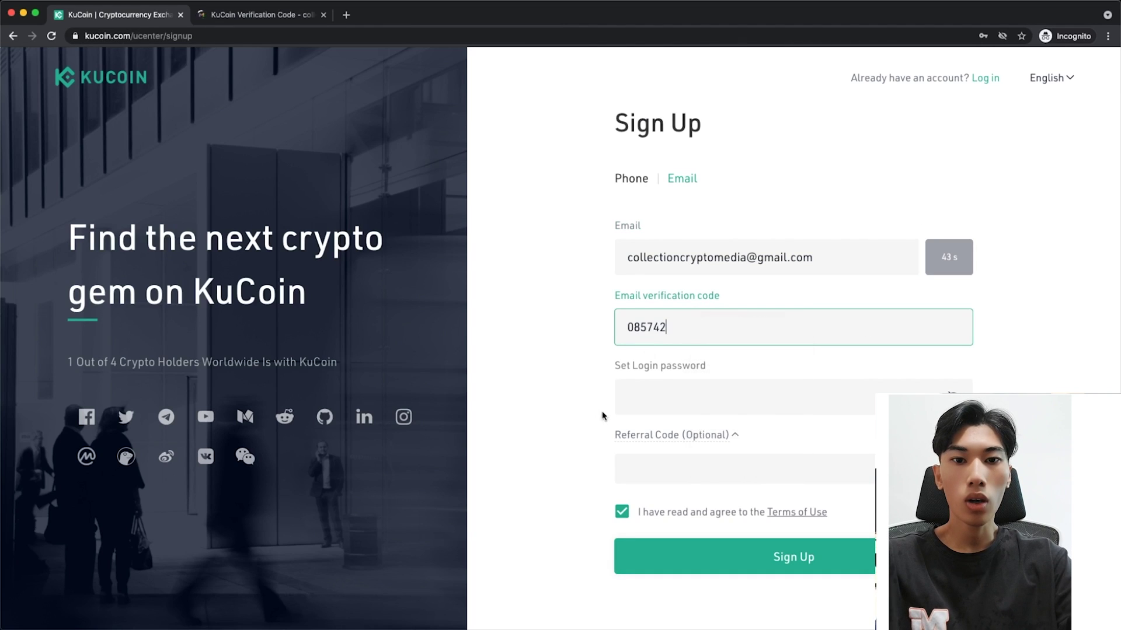
# Enter a login password on the sign-up form.
pyautogui.click(1002, 362)
pyautogui.click(636, 403)
pyautogui.scroll(5, 983, 366)
pyautogui.scroll(-1, 640, 359)
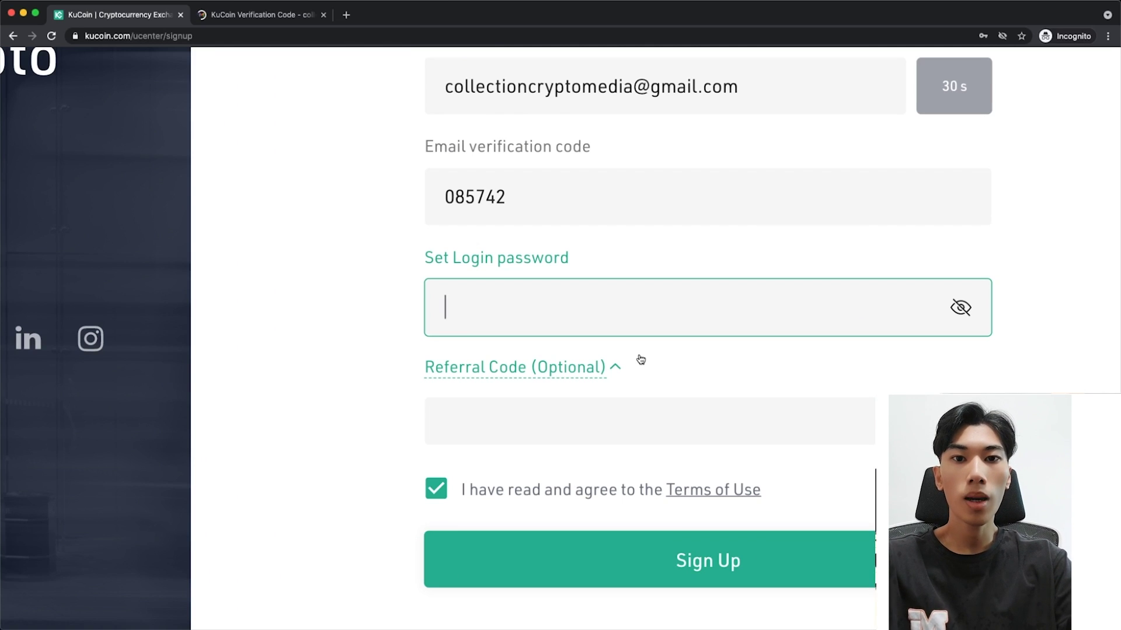
pyautogui.write('•••')
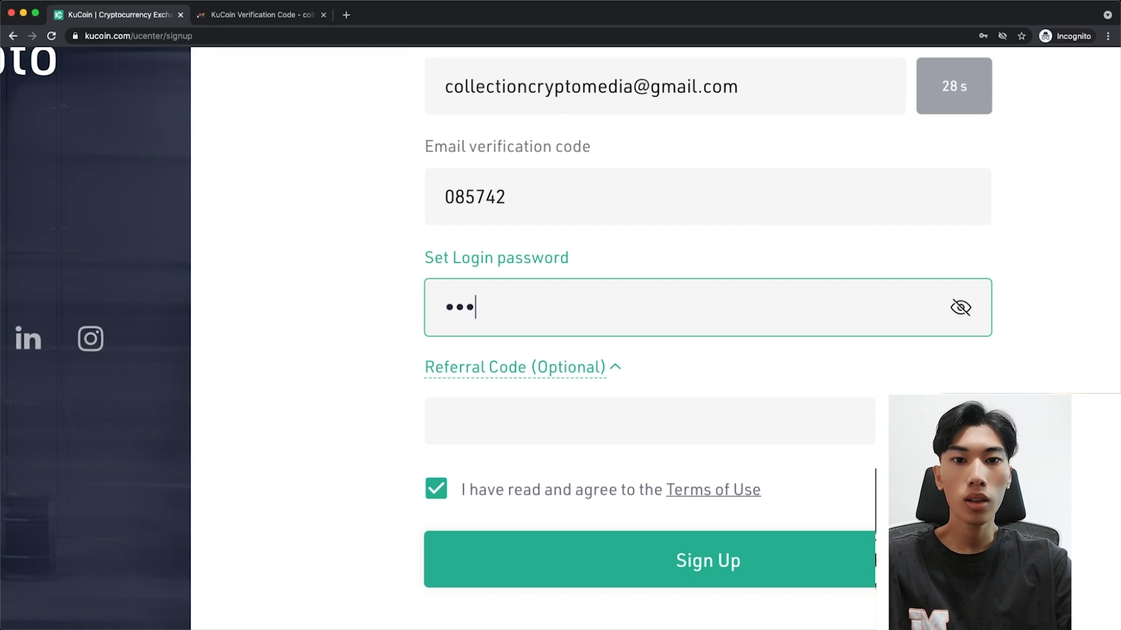
pyautogui.write('•••••••')
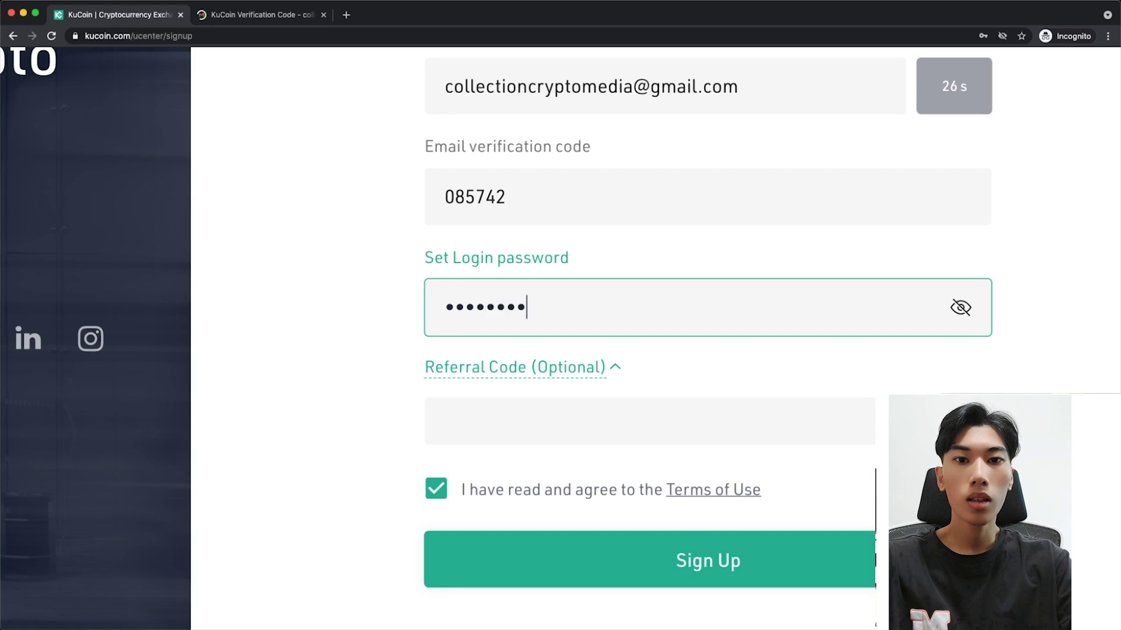
pyautogui.write('•')
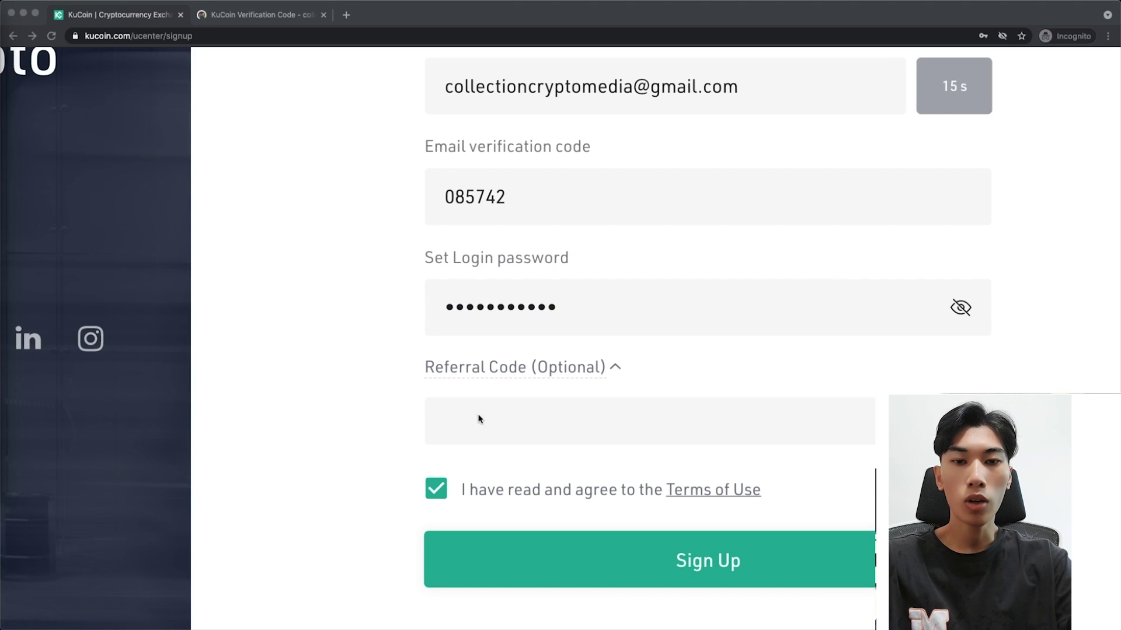
# Expand Referral Code and paste the referral code into its field.
pyautogui.click(495, 412)
pyautogui.click(514, 422)
pyautogui.press('super+v')
pyautogui.scroll(-1, 523, 426)
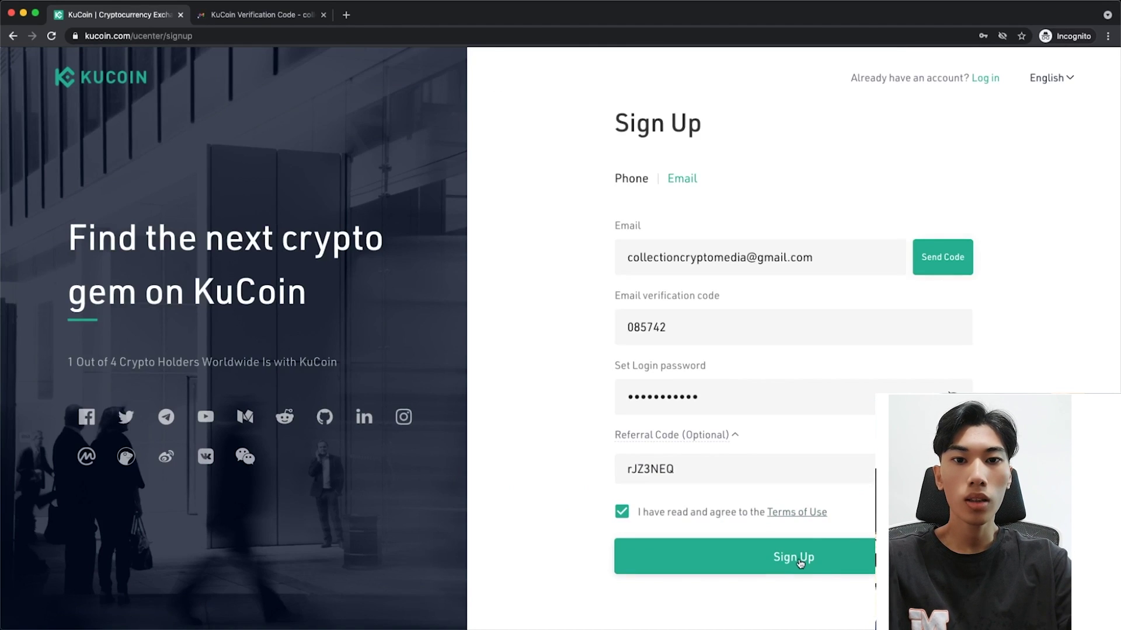
# Submit the sign-up form and close the 'Welcome to Crypto World' dialog.
pyautogui.click(800, 560)
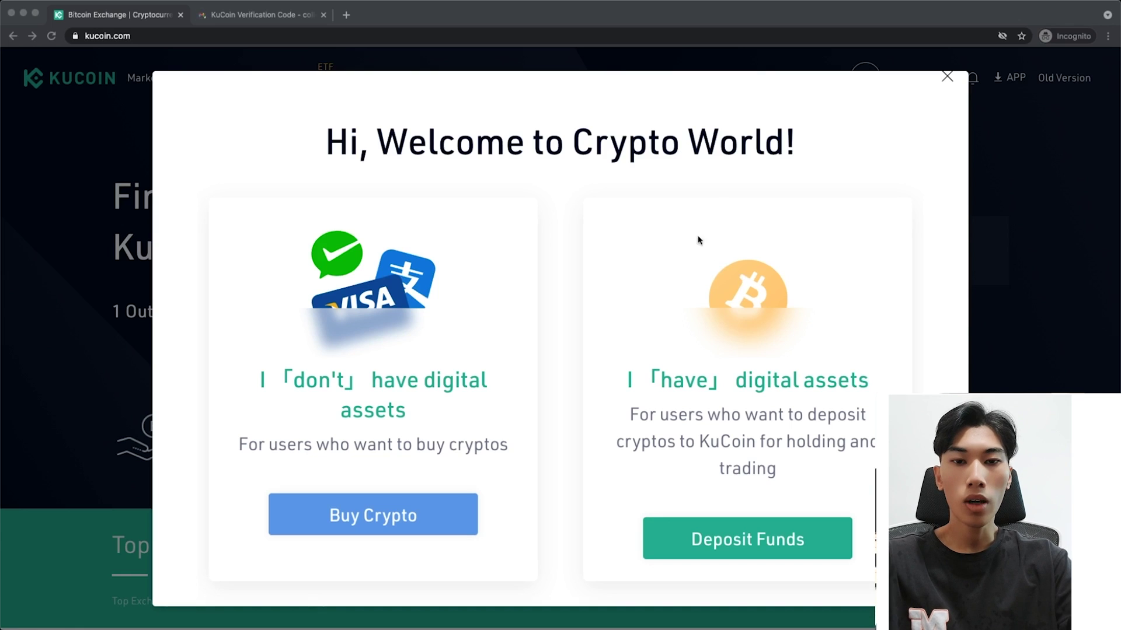
pyautogui.click(950, 78)
pyautogui.click(949, 78)
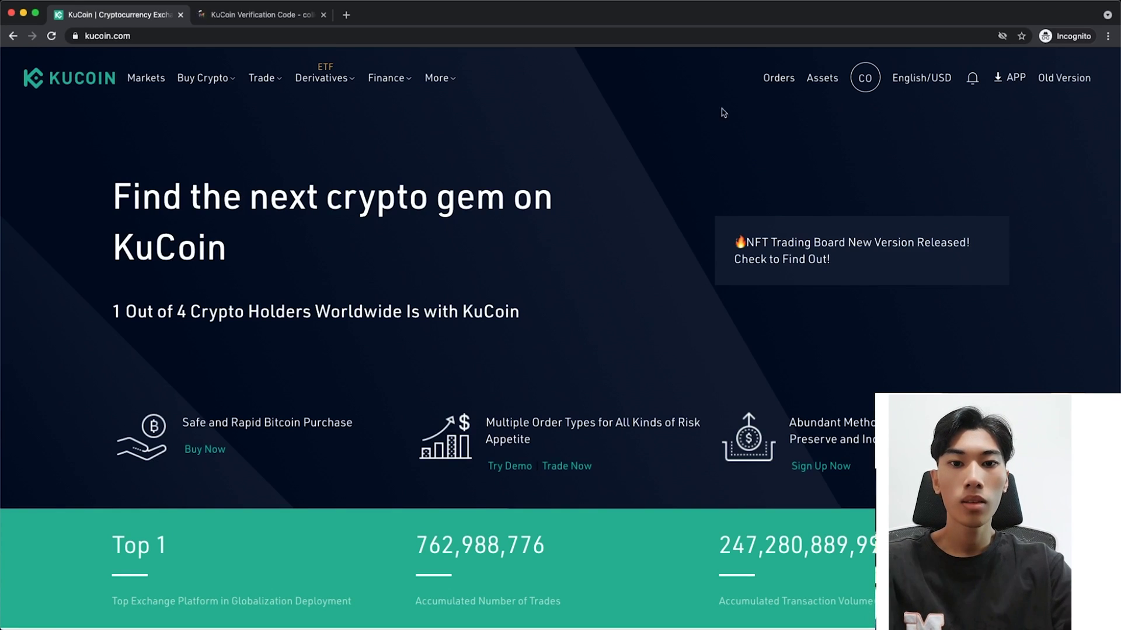
# Choose Account Security from the CO avatar dropdown menu.
pyautogui.moveTo(855, 82)
pyautogui.scroll(3, 856, 82)
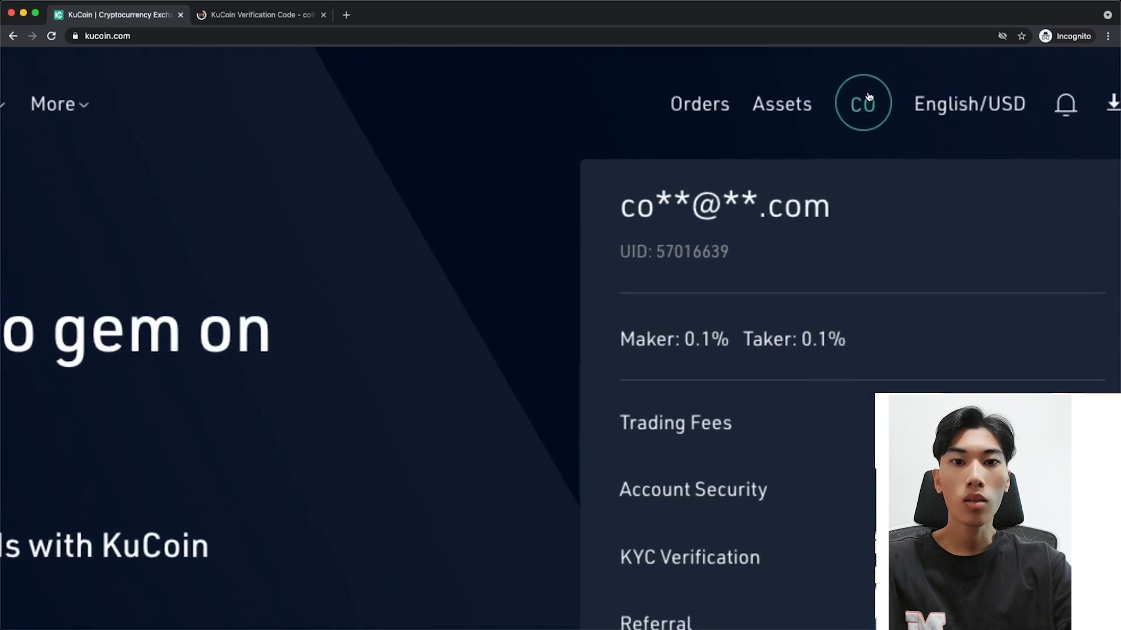
pyautogui.scroll(-3, 872, 85)
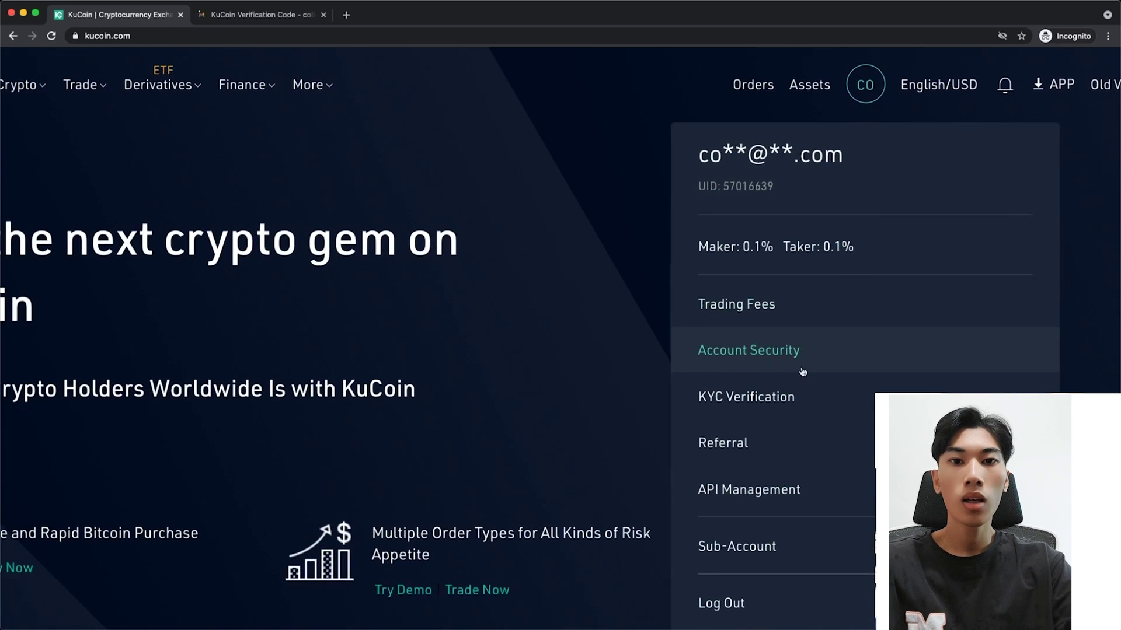
pyautogui.click(816, 354)
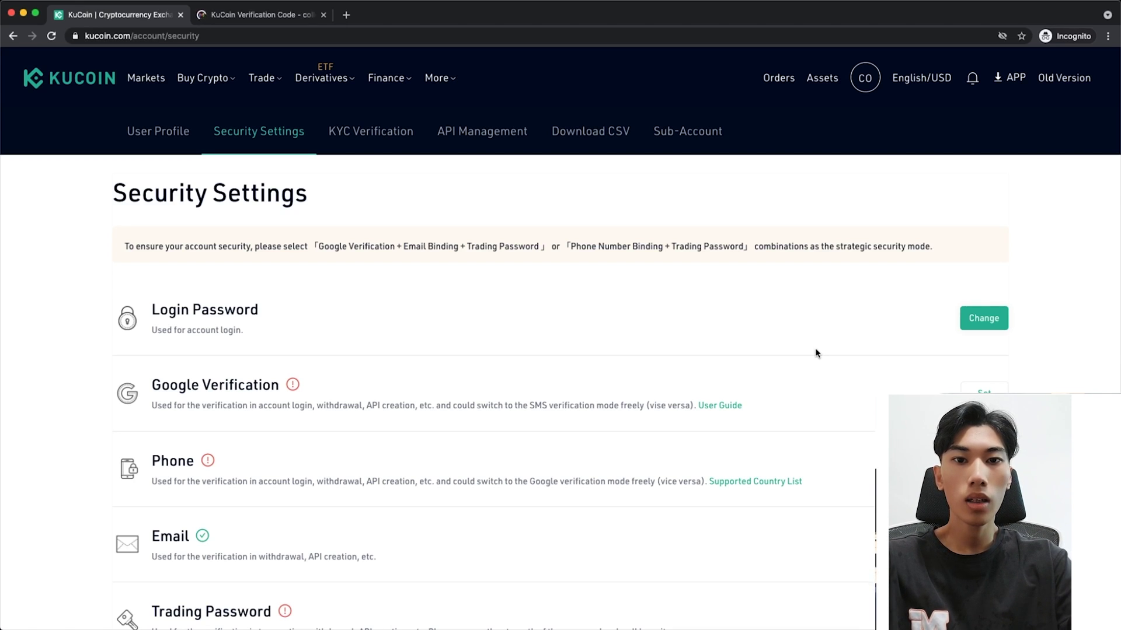
# Start the Google Verification setup with Set and select the Email Verification Code field.
pyautogui.scroll(-1, 581, 315)
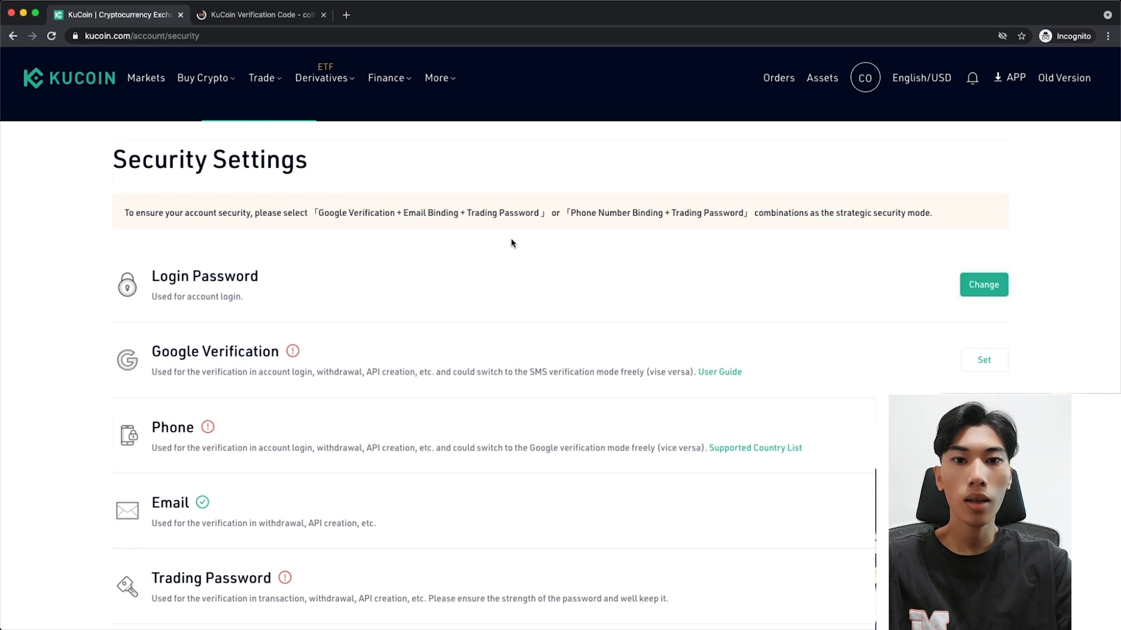
pyautogui.scroll(-1, 511, 243)
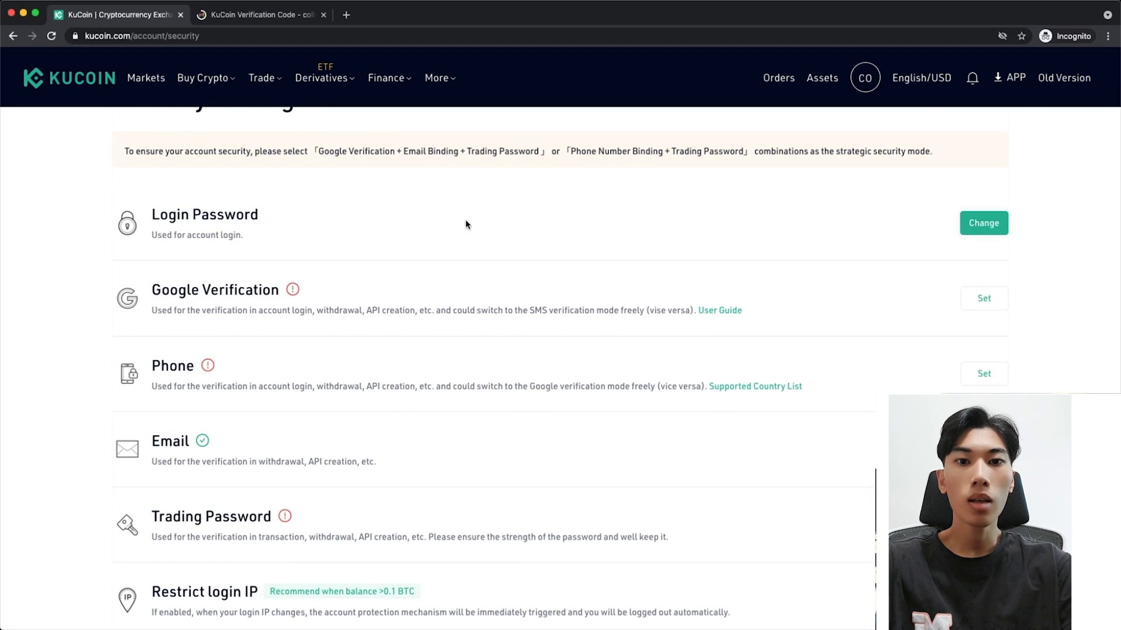
pyautogui.scroll(-1, 265, 247)
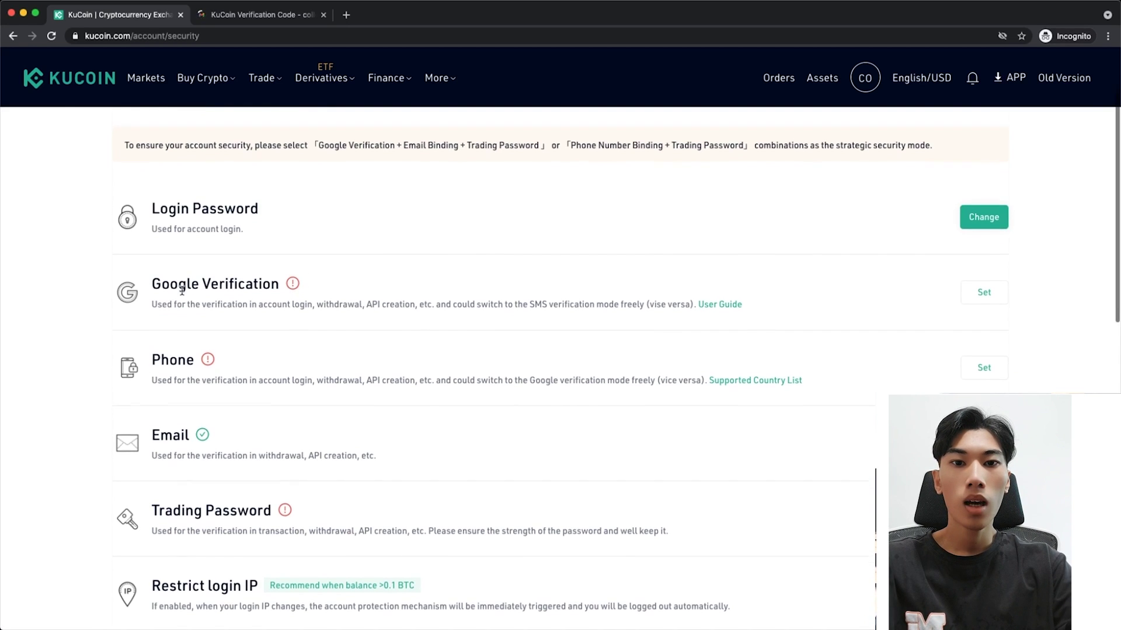
pyautogui.moveTo(151, 279); pyautogui.dragTo(280, 282)
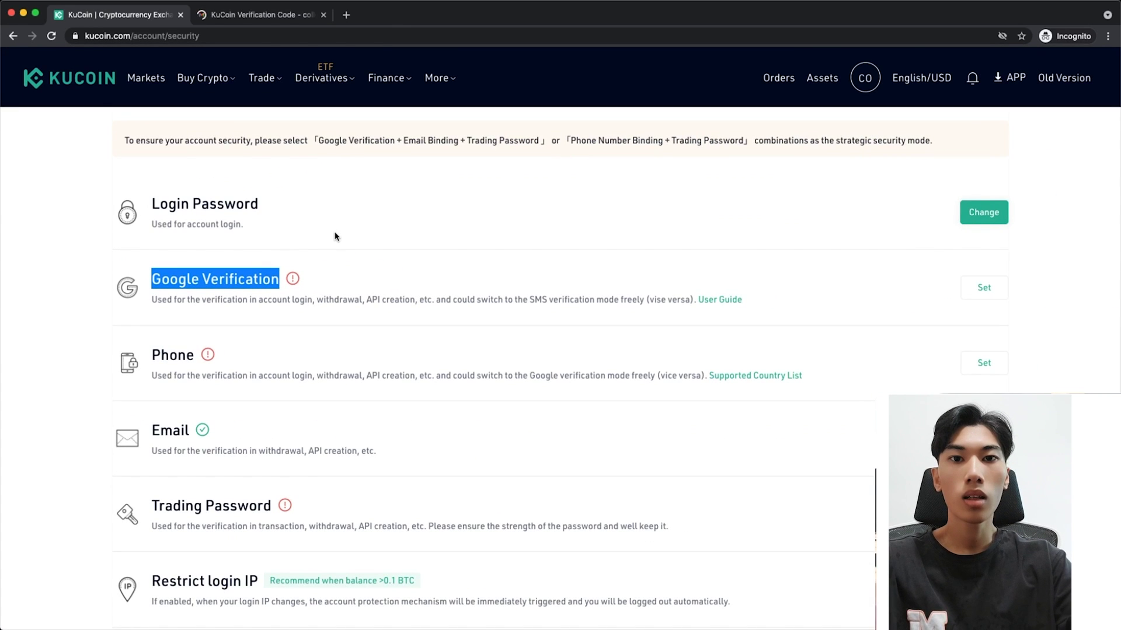
pyautogui.scroll(-1, 1016, 305)
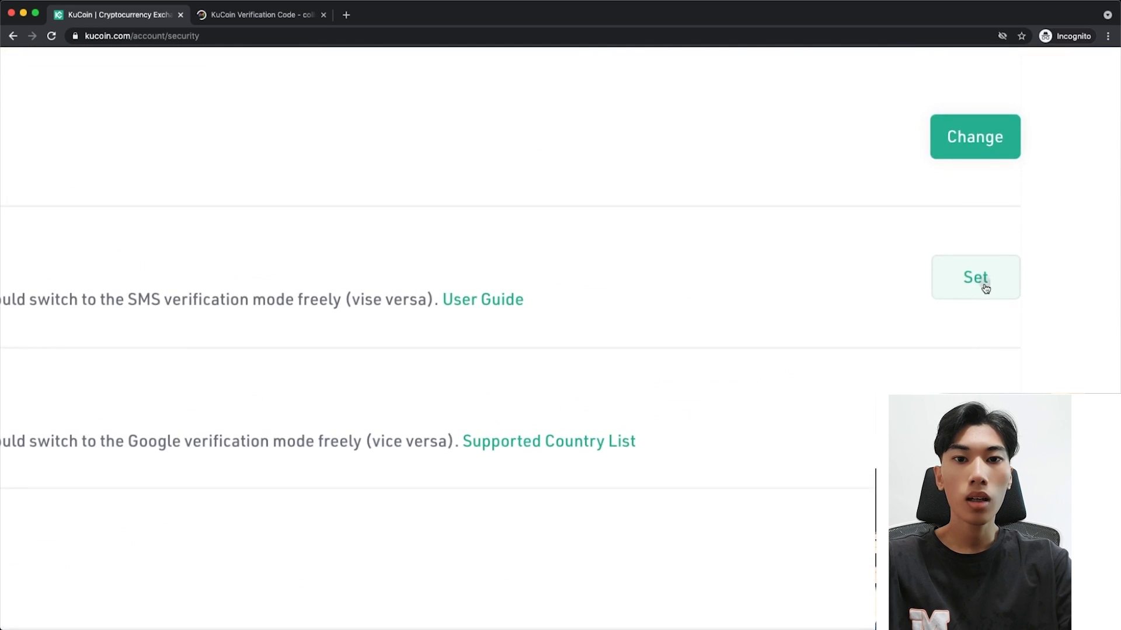
pyautogui.click(985, 278)
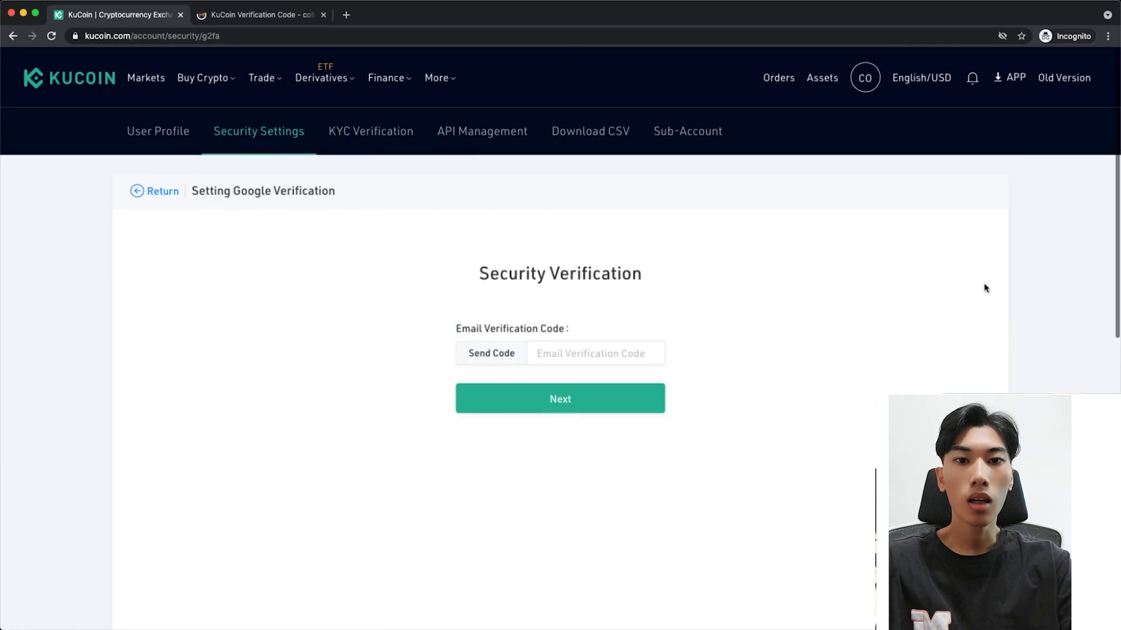
pyautogui.click(591, 355)
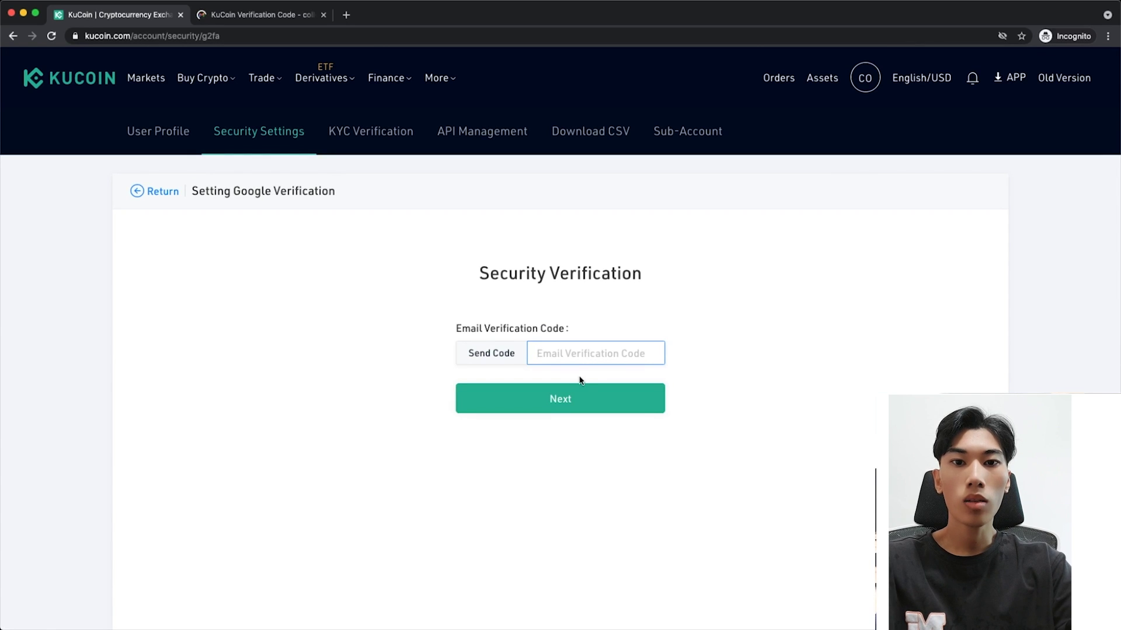
# Send an e-mail verification code from the Security Verification page, then go to the Gmail inbox.
pyautogui.click(263, 14)
pyautogui.click(67, 160)
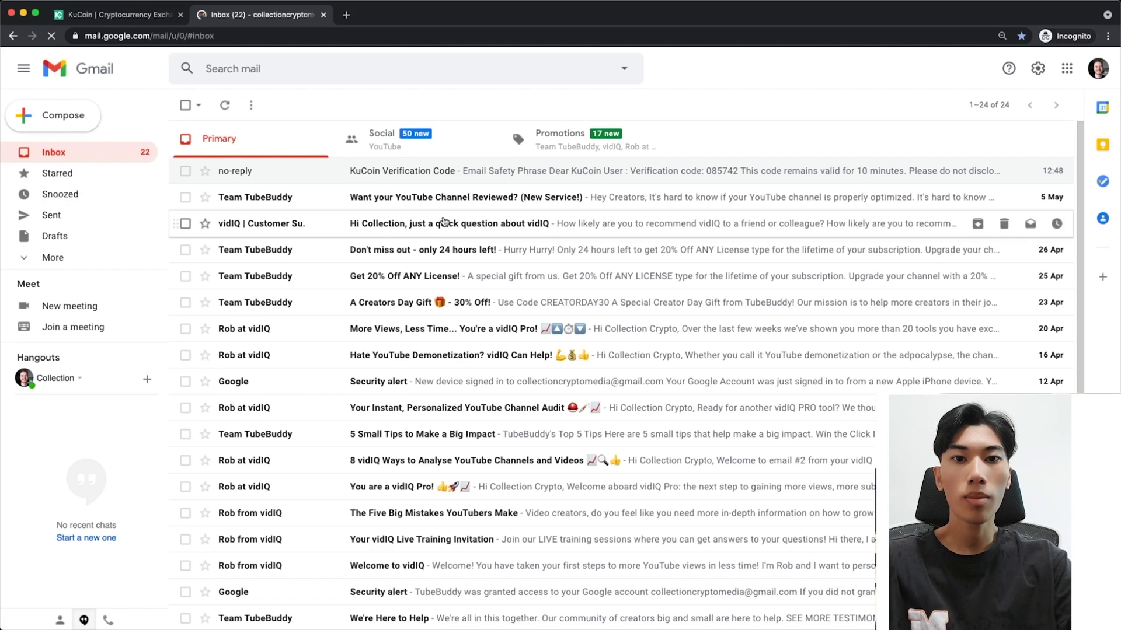
pyautogui.hotkey('ctrl', 'shift', 'Tab')
pyautogui.click(506, 353)
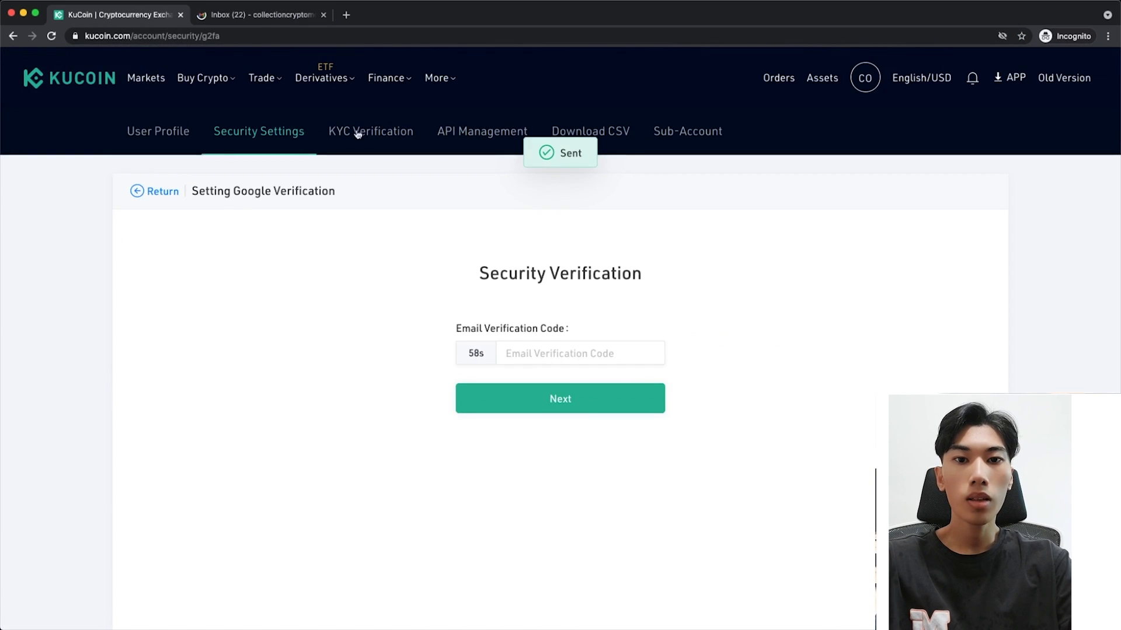
pyautogui.click(253, 17)
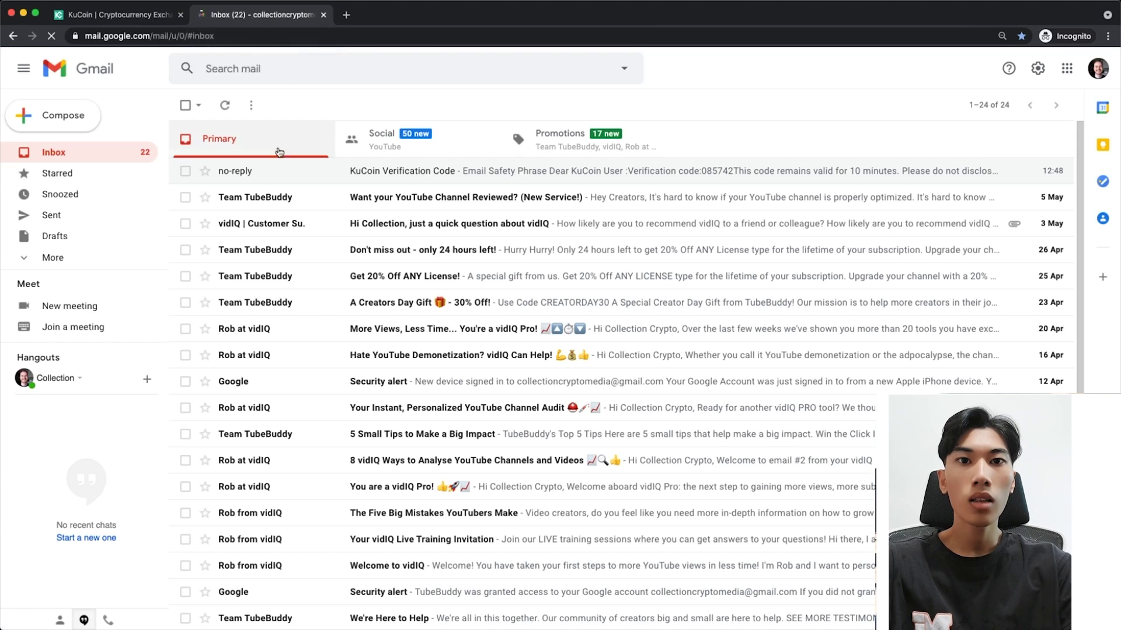
# Reload Gmail, copy the code from the newest KuCoin Verification Code e-mail, and return to KuCoin.
pyautogui.click(109, 36)
pyautogui.press('Return')
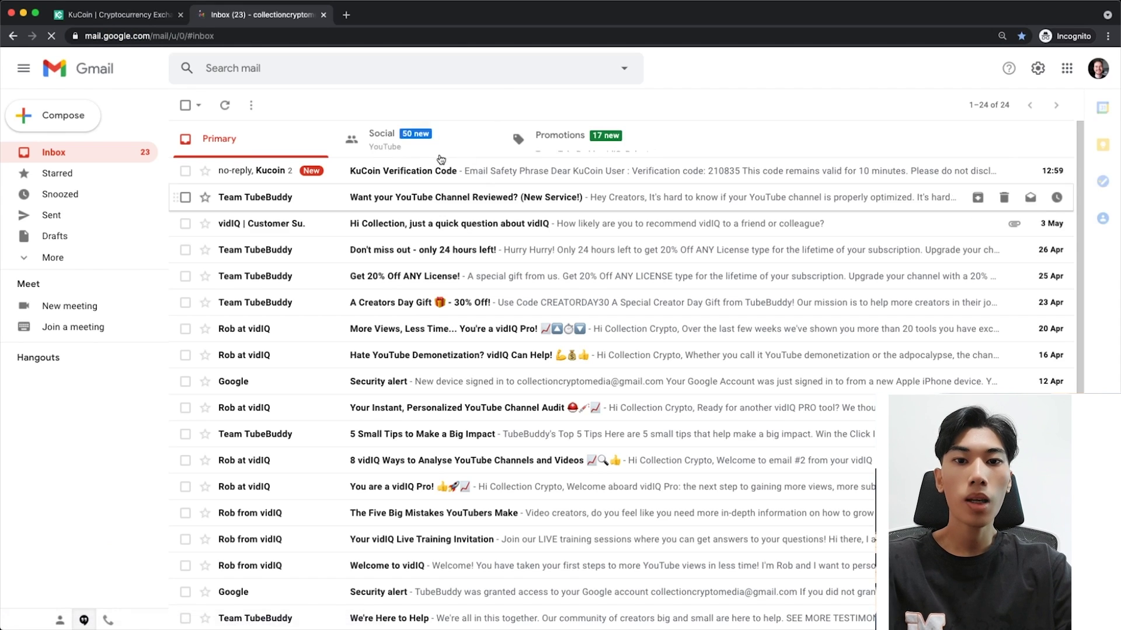
pyautogui.click(461, 171)
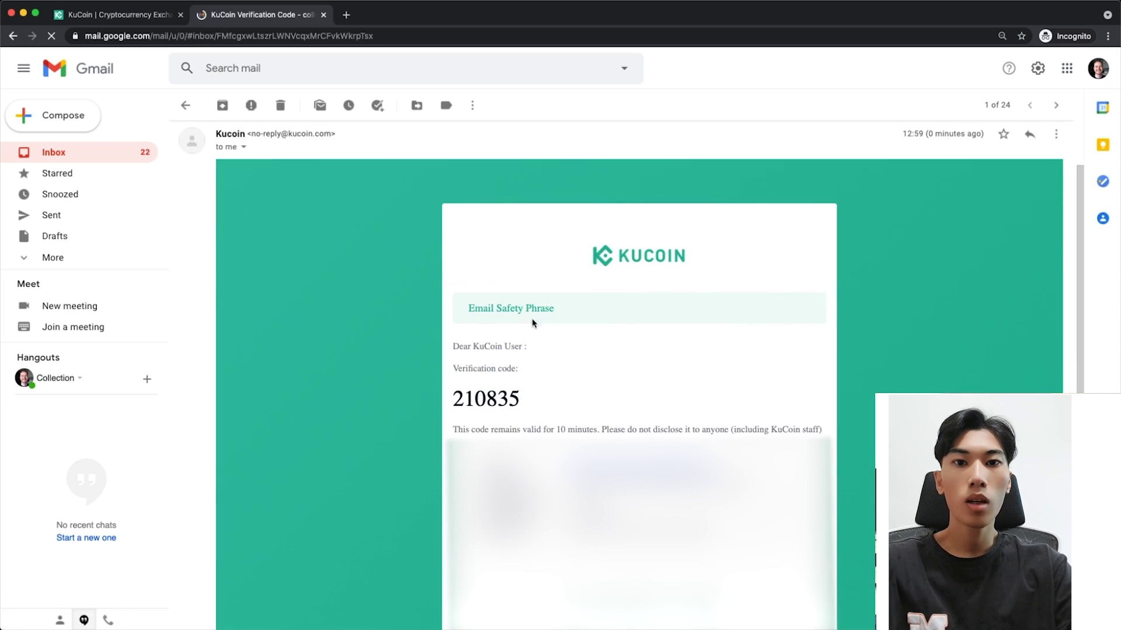
pyautogui.moveTo(537, 401)
pyautogui.mouseDown()
pyautogui.moveTo(463, 401)
pyautogui.moveTo(538, 404)
pyautogui.mouseUp()
pyautogui.click(458, 402)
pyautogui.rightClick(507, 397)
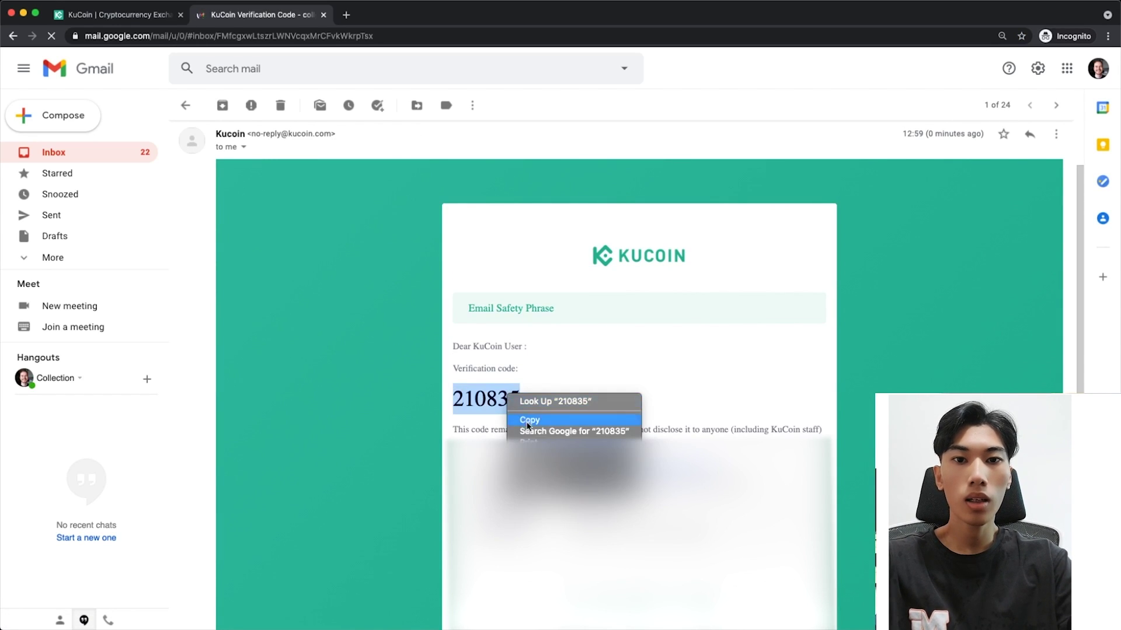
pyautogui.click(527, 419)
pyautogui.click(128, 15)
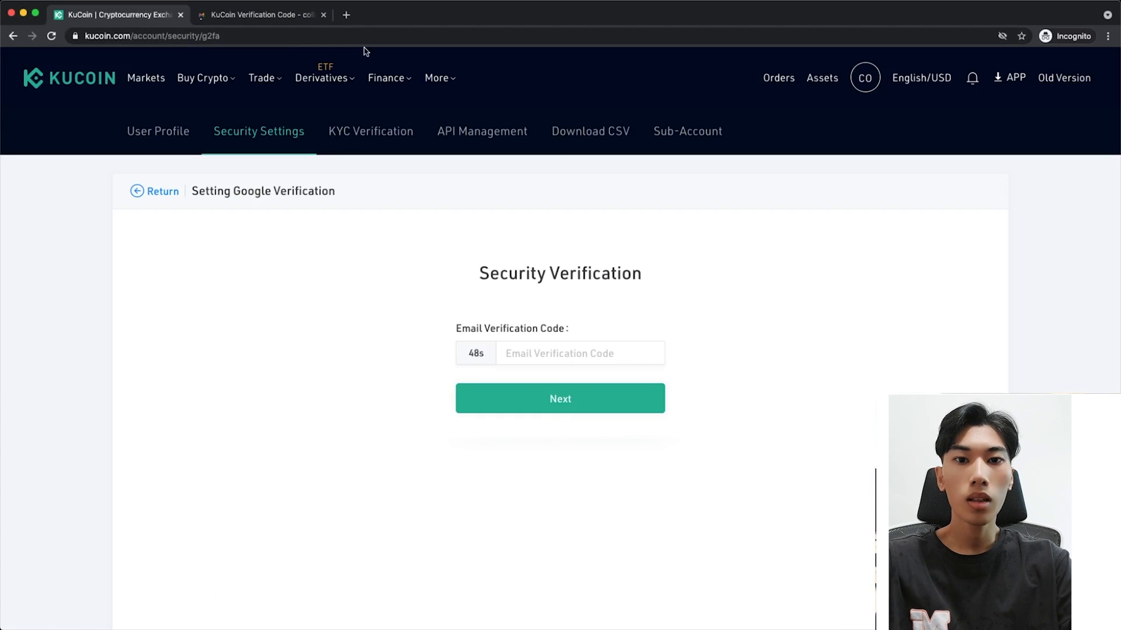
# Paste the e-mail verification code and continue with Next.
pyautogui.rightClick(568, 350)
pyautogui.click(605, 430)
pyautogui.click(621, 408)
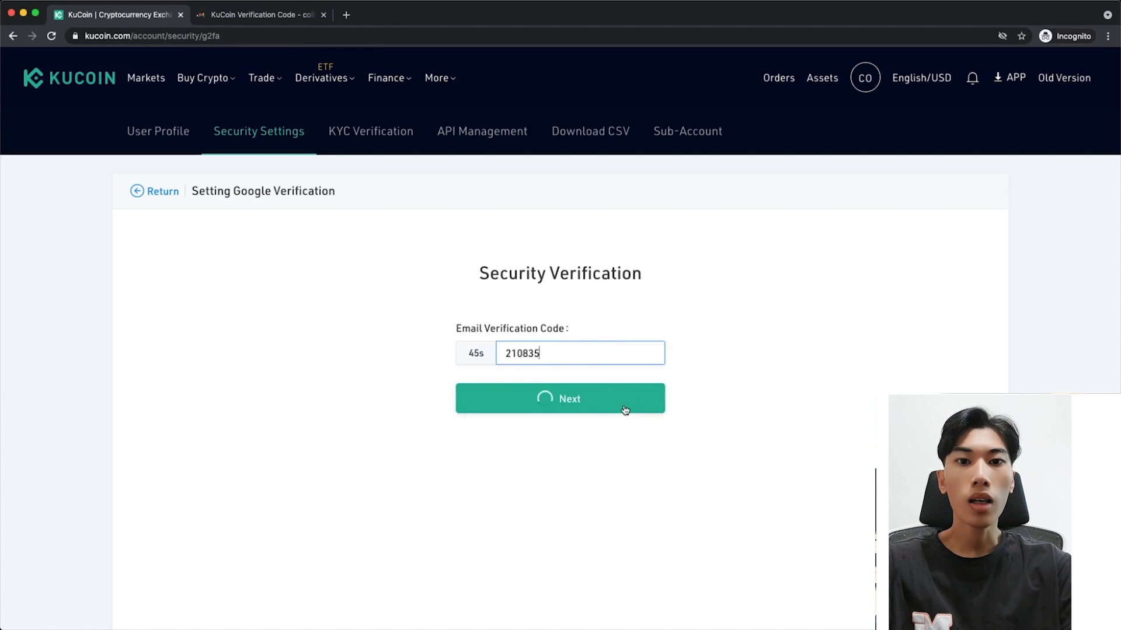
pyautogui.scroll(-3, 494, 432)
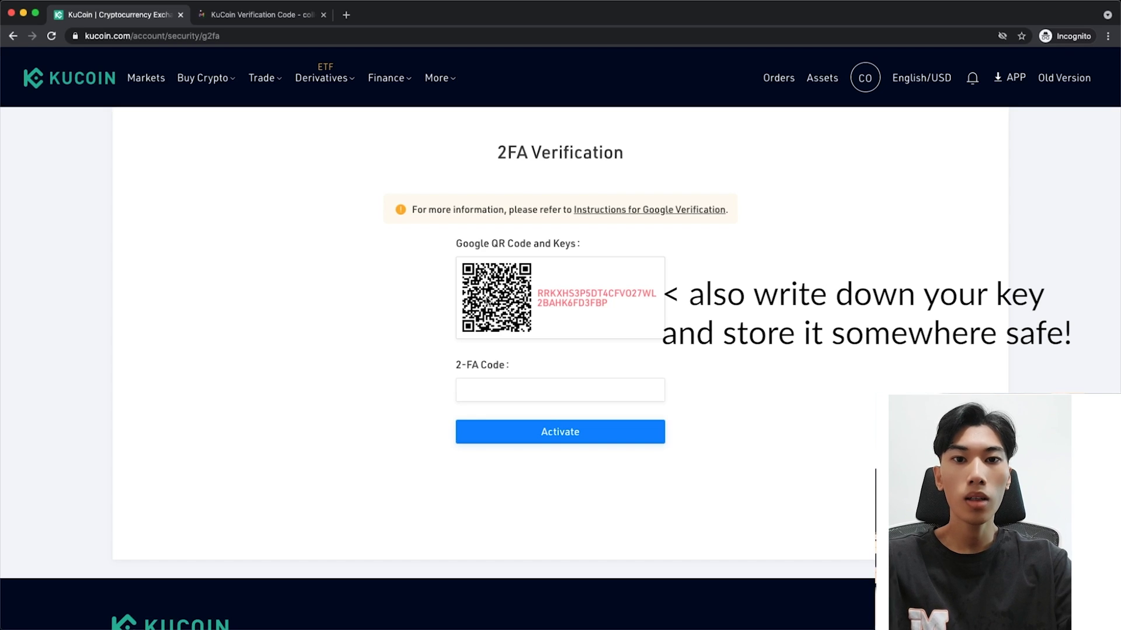
pyautogui.click(486, 384)
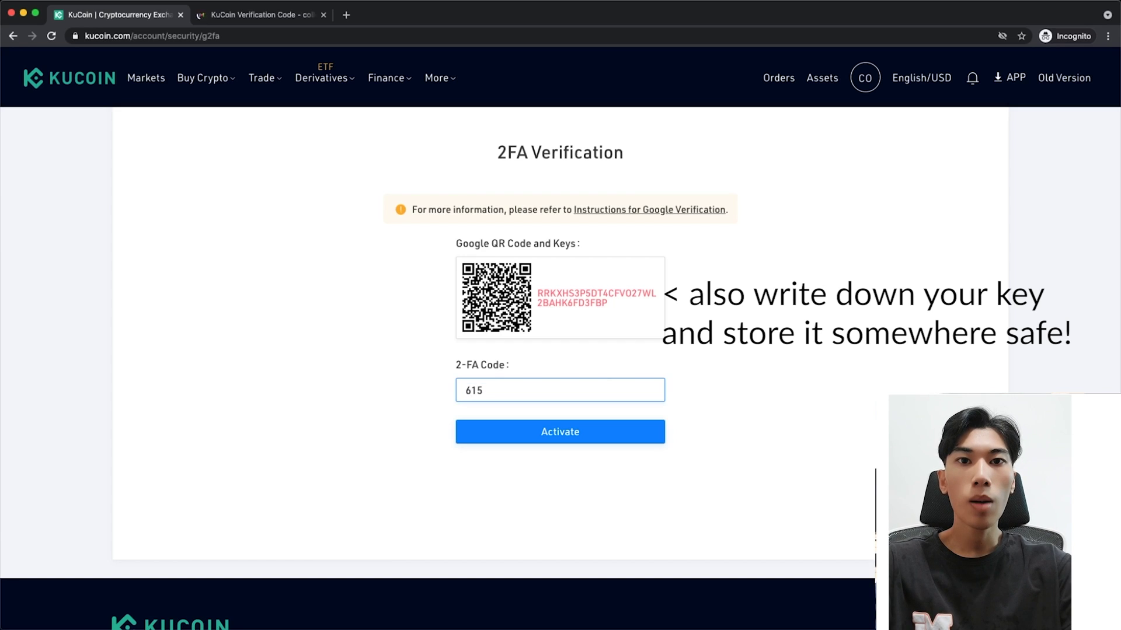
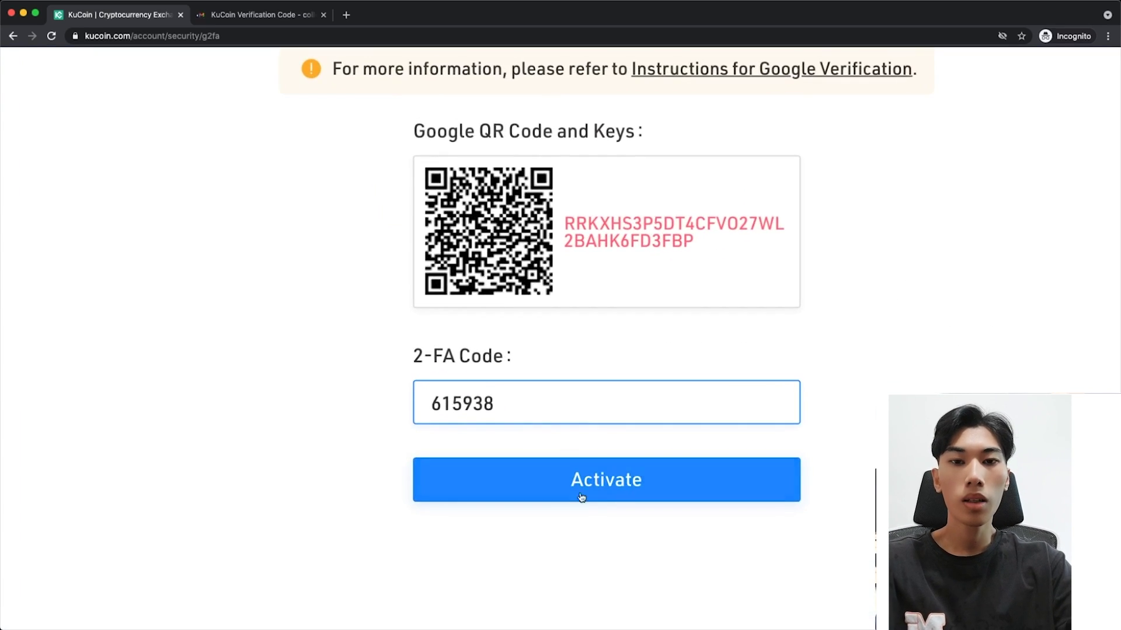
pyautogui.click(602, 489)
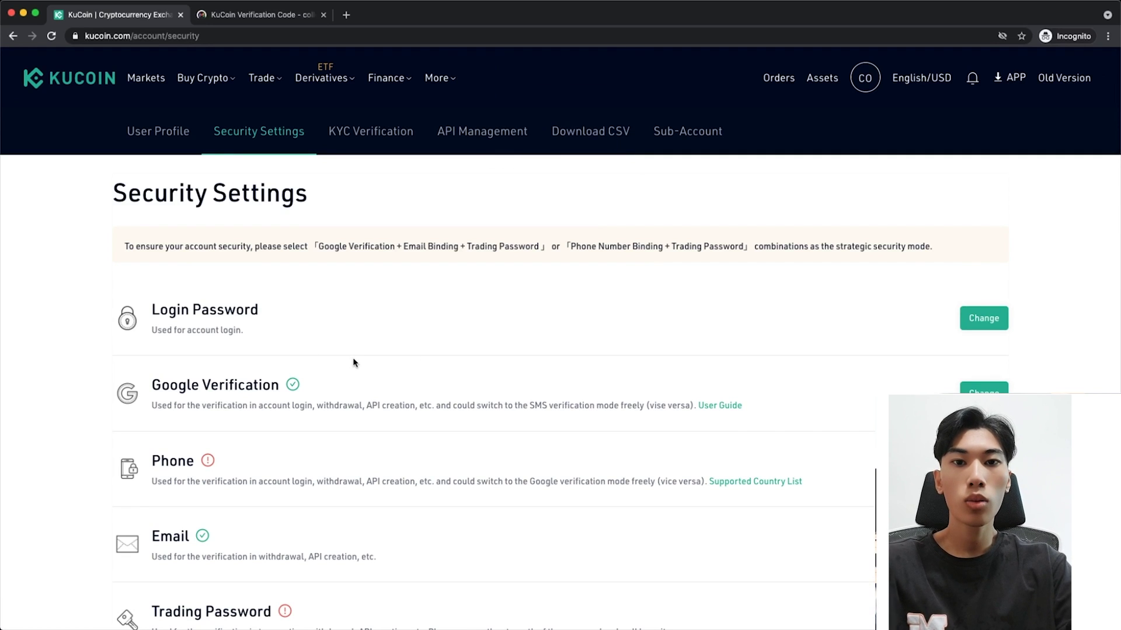
# Locate Trading Password in Security Settings, highlighting its heading, and start its setup with Set.
pyautogui.scroll(-1, 353, 363)
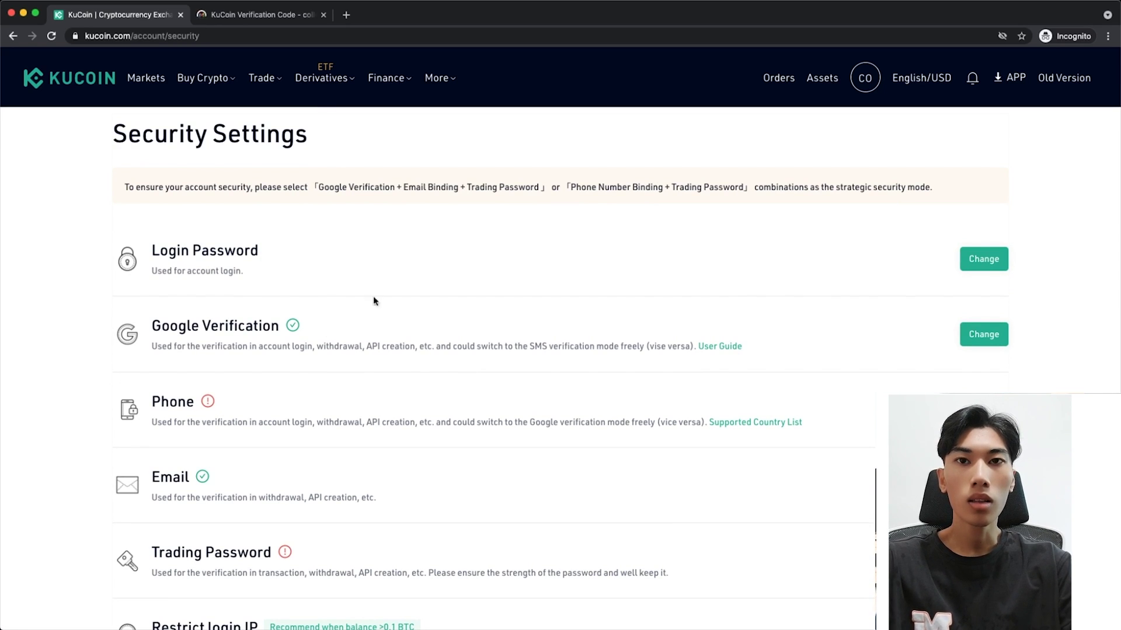
pyautogui.scroll(-3, 537, 358)
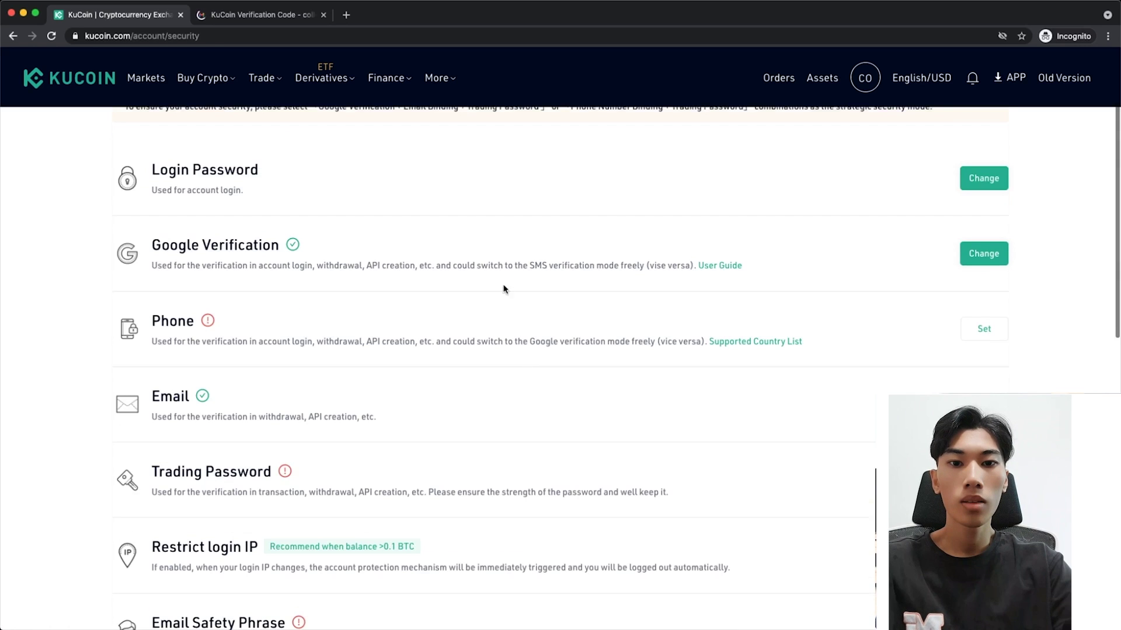
pyautogui.scroll(-1, 496, 337)
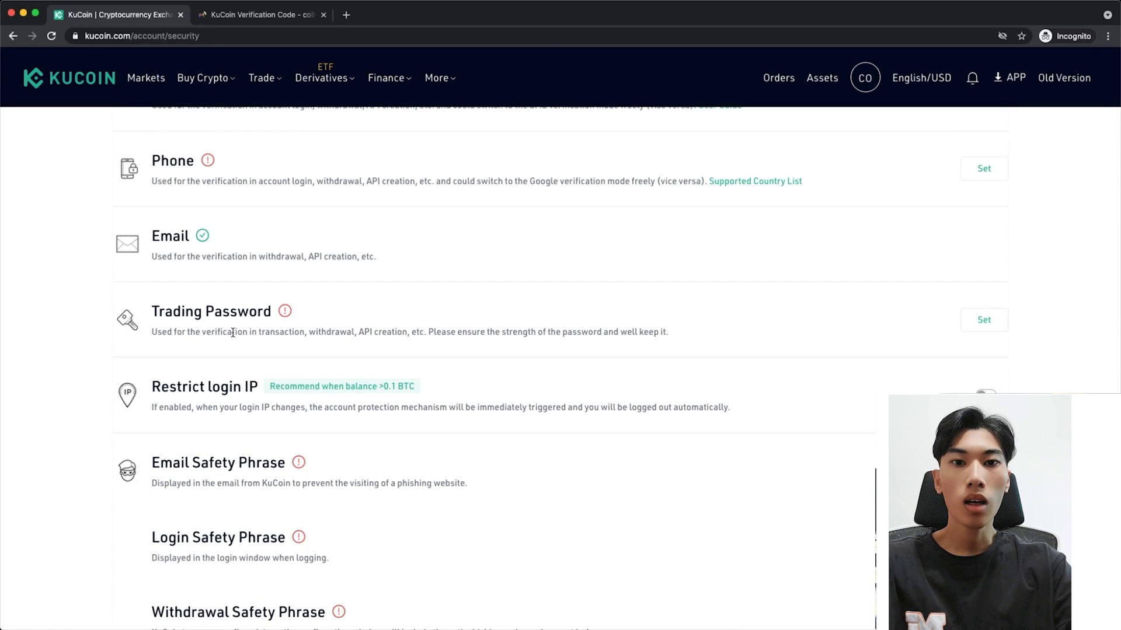
pyautogui.scroll(5, 149, 309)
pyautogui.moveTo(146, 312); pyautogui.dragTo(371, 315)
pyautogui.scroll(-5, 371, 315)
pyautogui.click(474, 311)
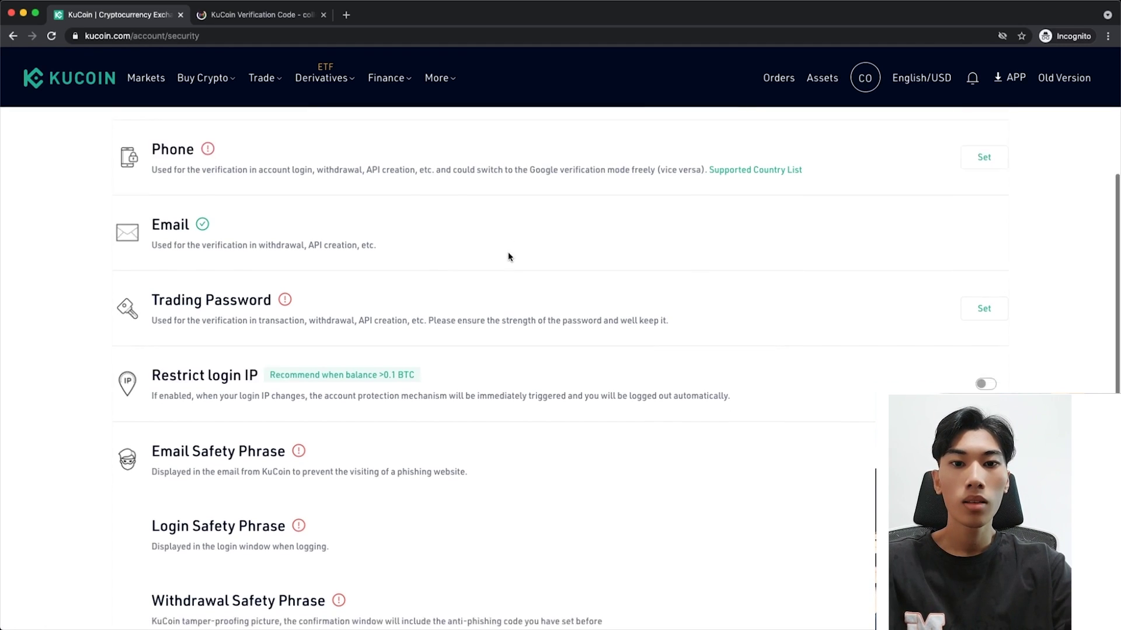
pyautogui.scroll(-1, 508, 255)
pyautogui.scroll(-1, 857, 284)
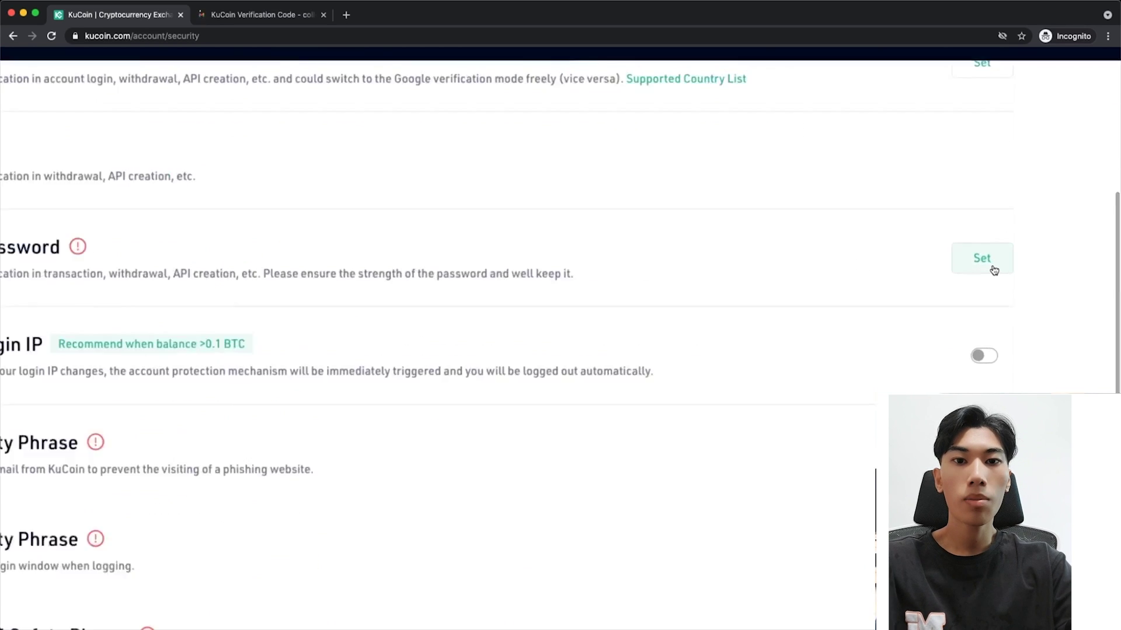
pyautogui.click(988, 264)
# Enter the authenticator's 2-FA verification code for the trading password check.
pyautogui.click(534, 351)
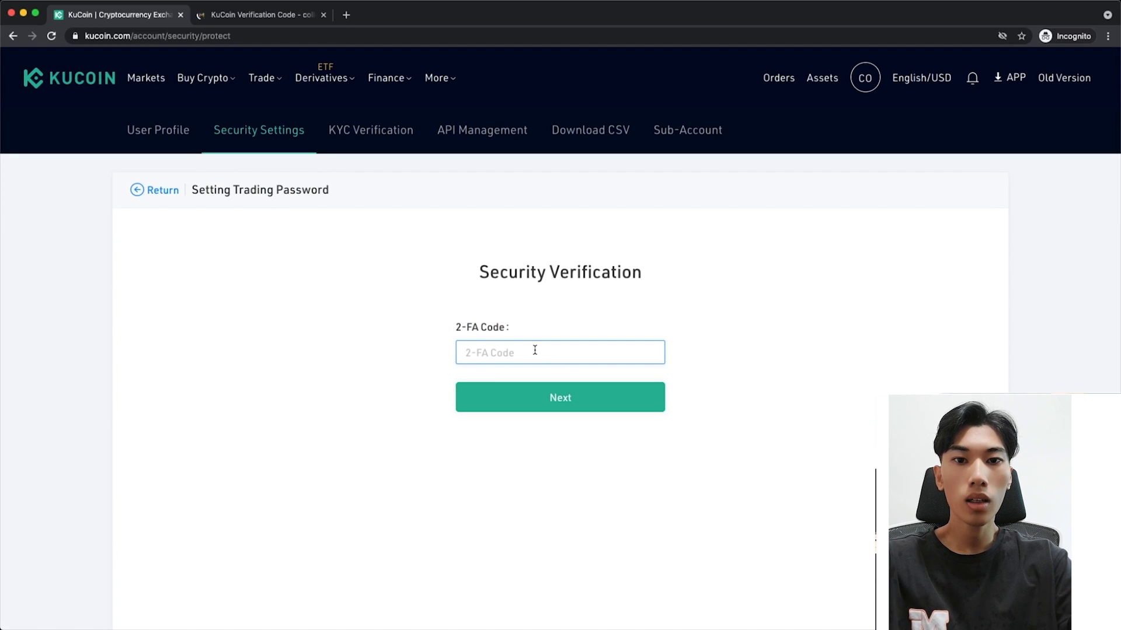
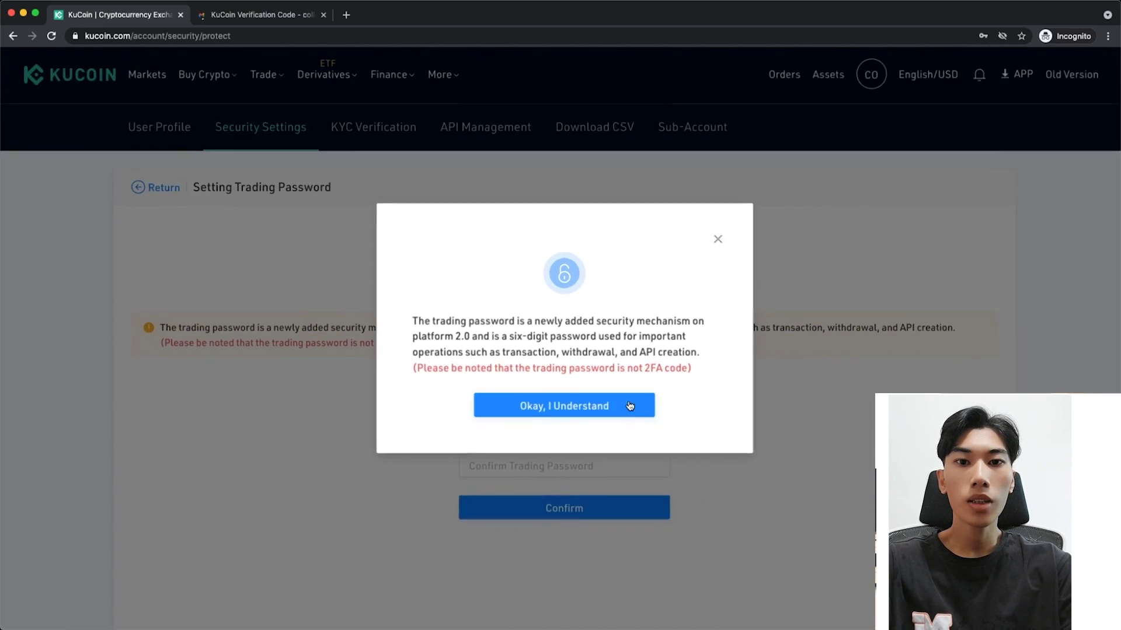
# Dismiss the explanation notice and enter a six-digit trading password.
pyautogui.click(574, 444)
pyautogui.click(561, 403)
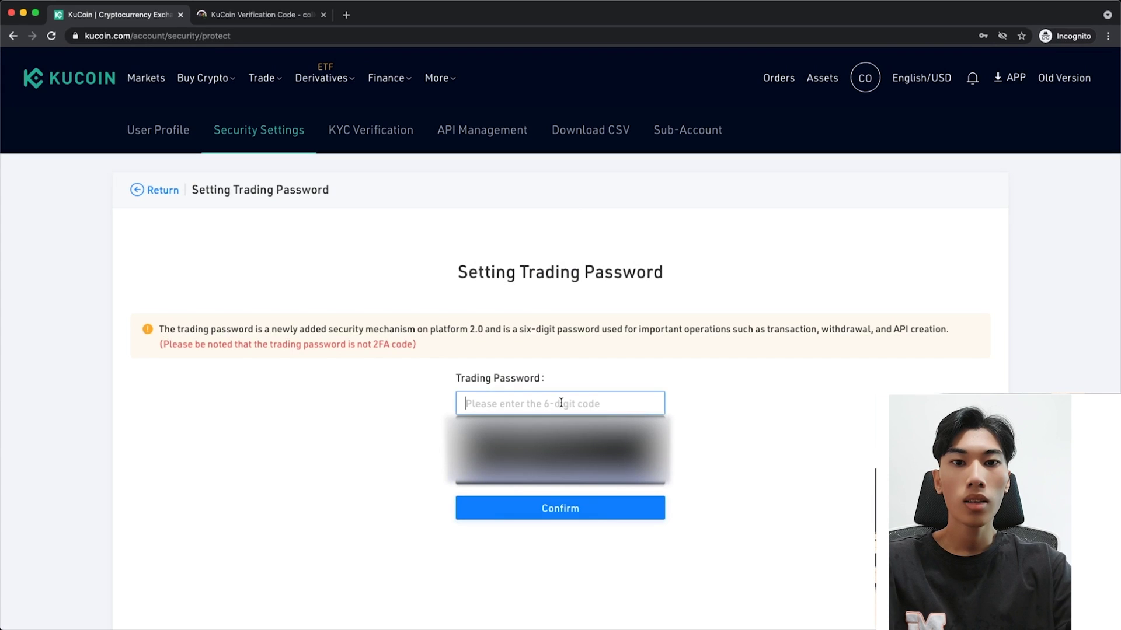
pyautogui.click(709, 403)
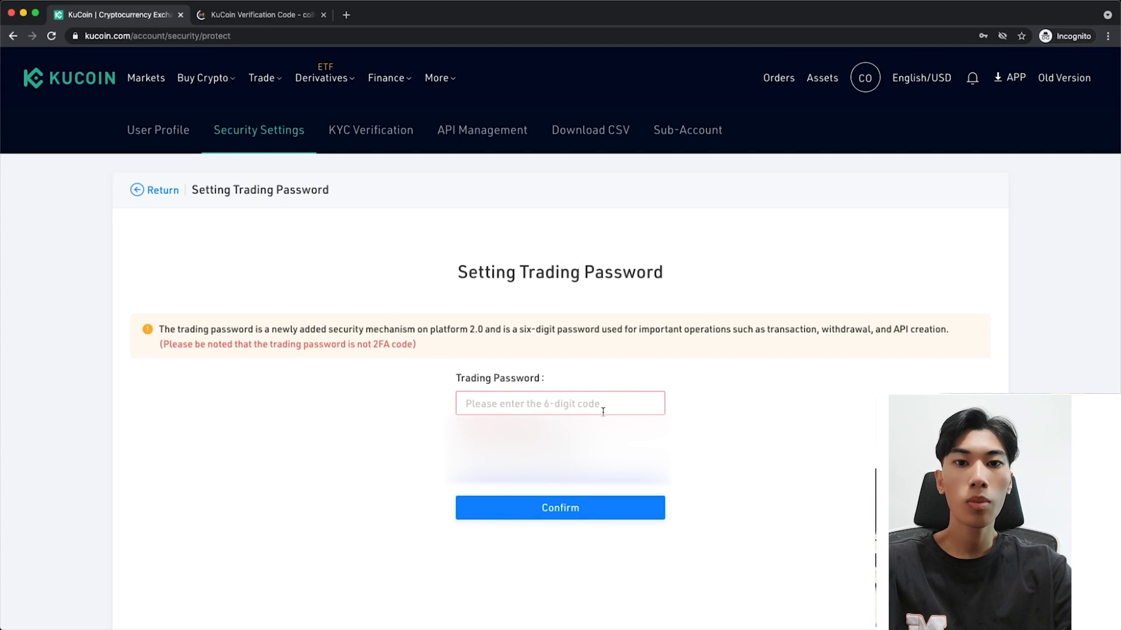
pyautogui.click(583, 405)
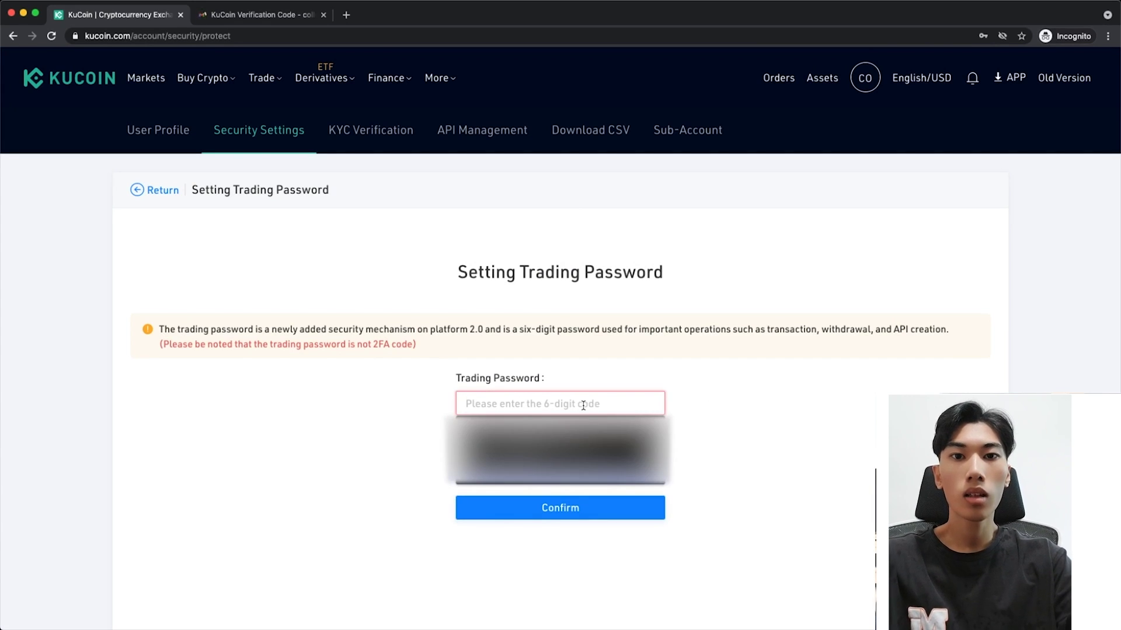
# Repeat the trading password in the confirmation field and submit it.
pyautogui.press('Tab')
pyautogui.click(761, 433)
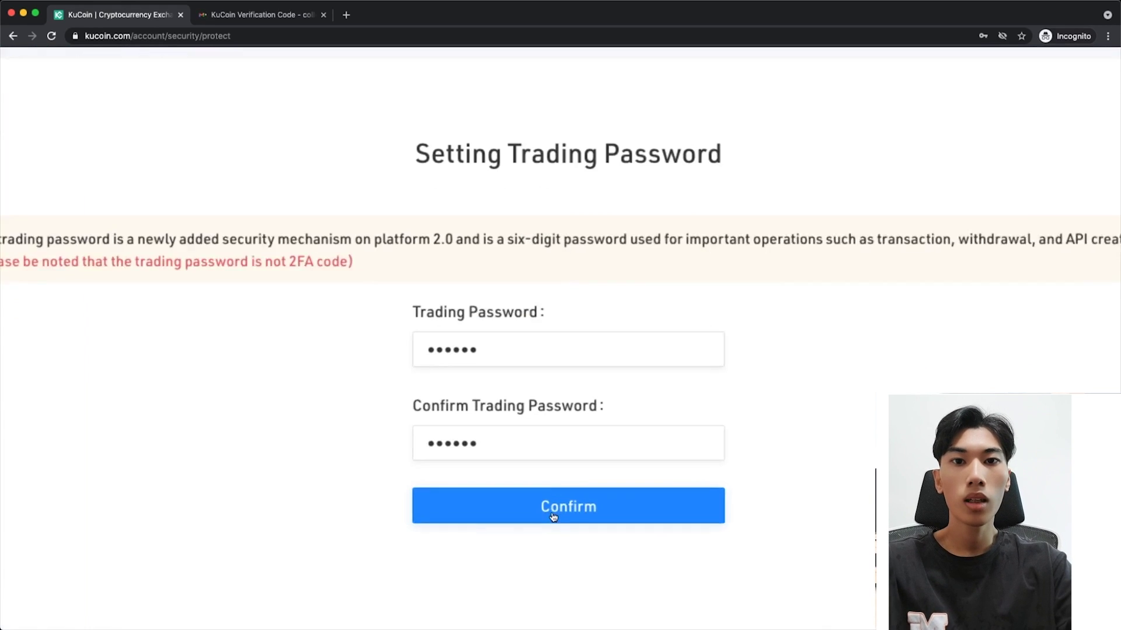
pyautogui.click(556, 505)
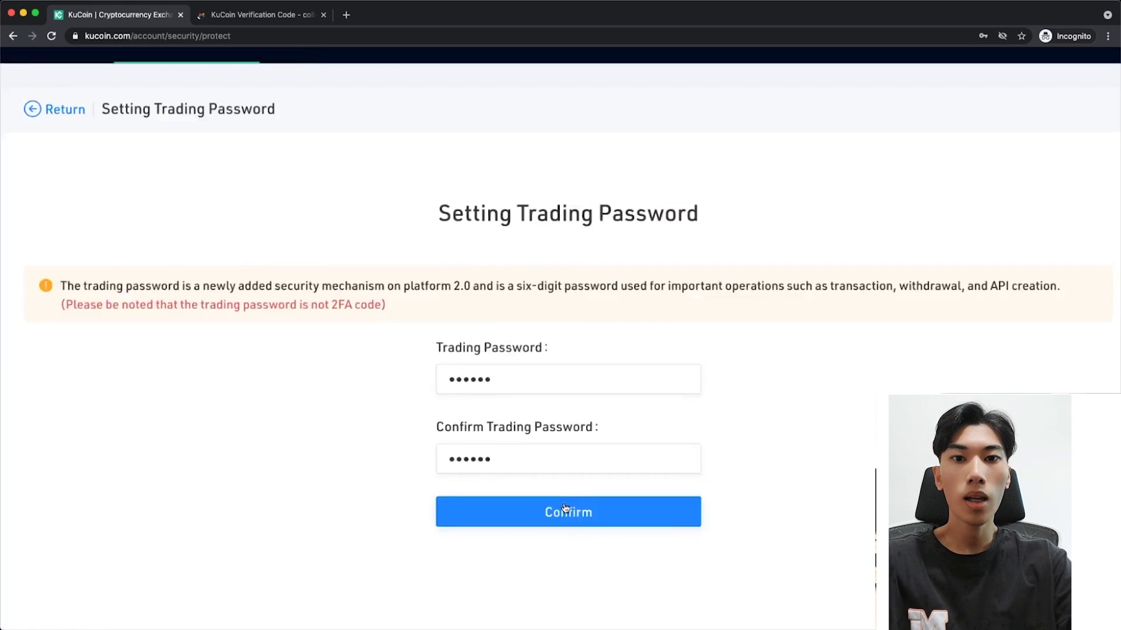
pyautogui.scroll(-3, 570, 382)
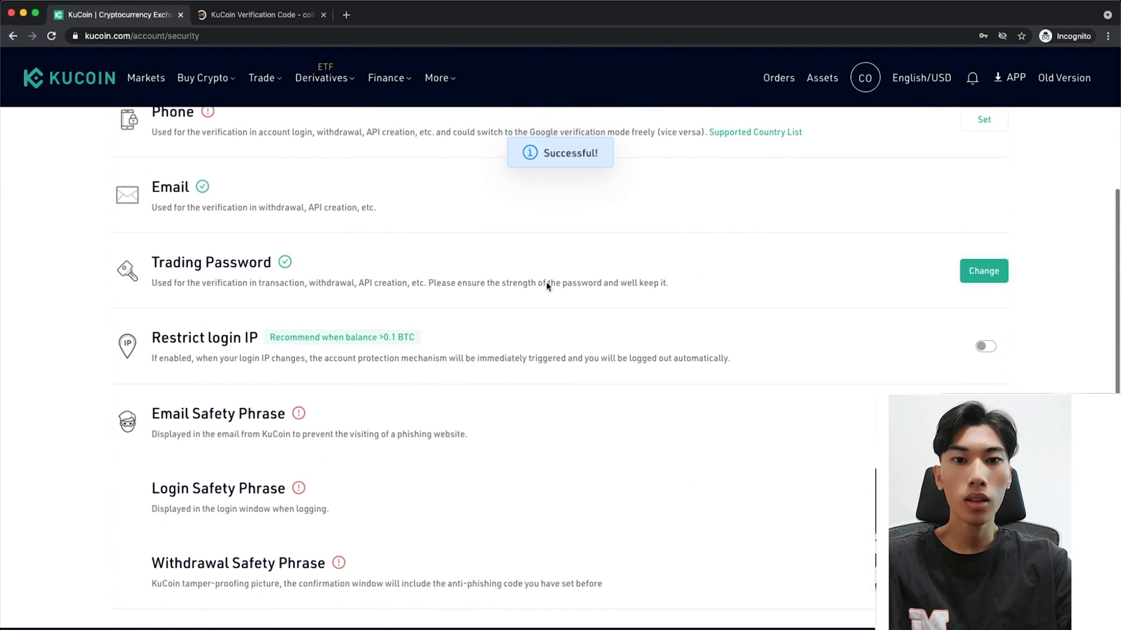
pyautogui.scroll(-1, 490, 275)
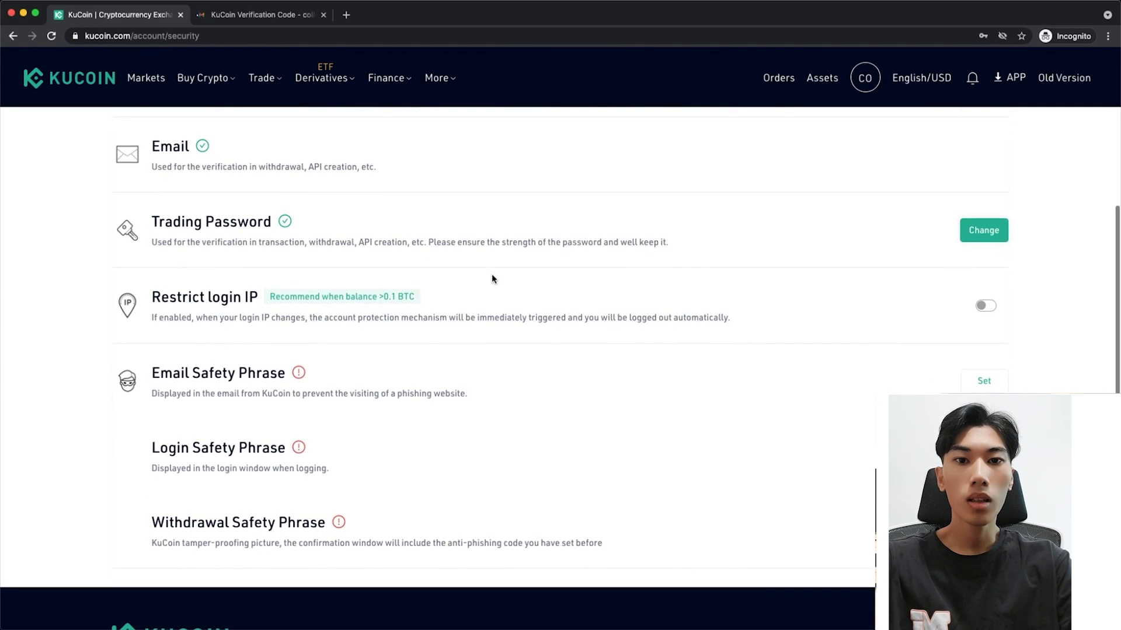
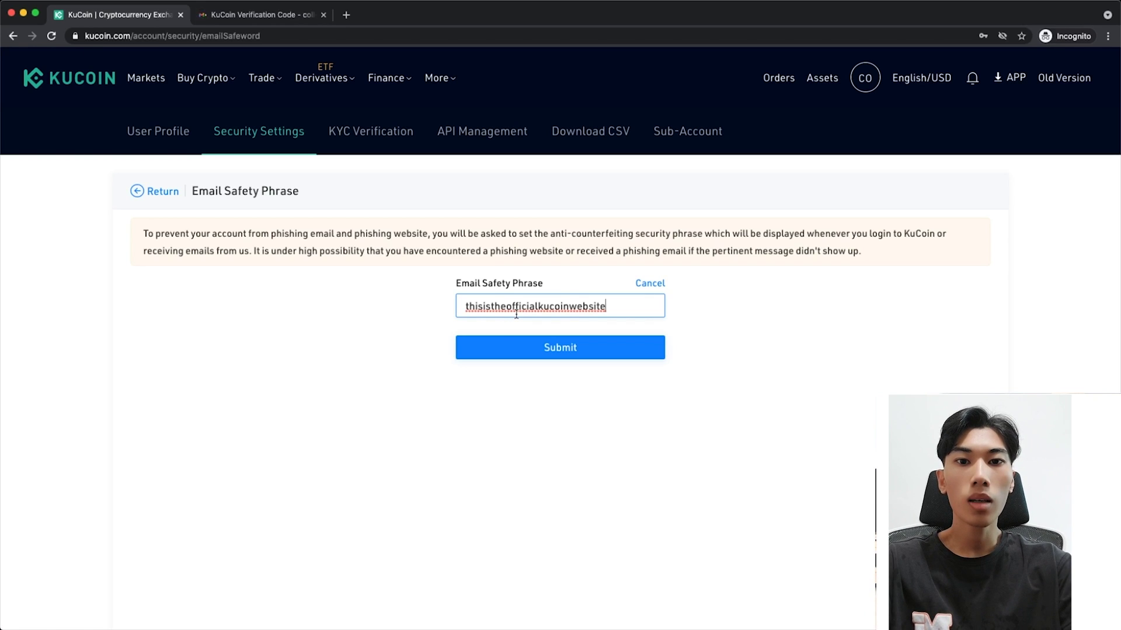
# Enter the chosen anti-phishing phrase into the Email Safety Phrase field and review it.
pyautogui.moveTo(613, 310); pyautogui.dragTo(461, 308)
pyautogui.scroll(3, 579, 310)
pyautogui.click(636, 300)
pyautogui.moveTo(636, 300); pyautogui.dragTo(376, 300)
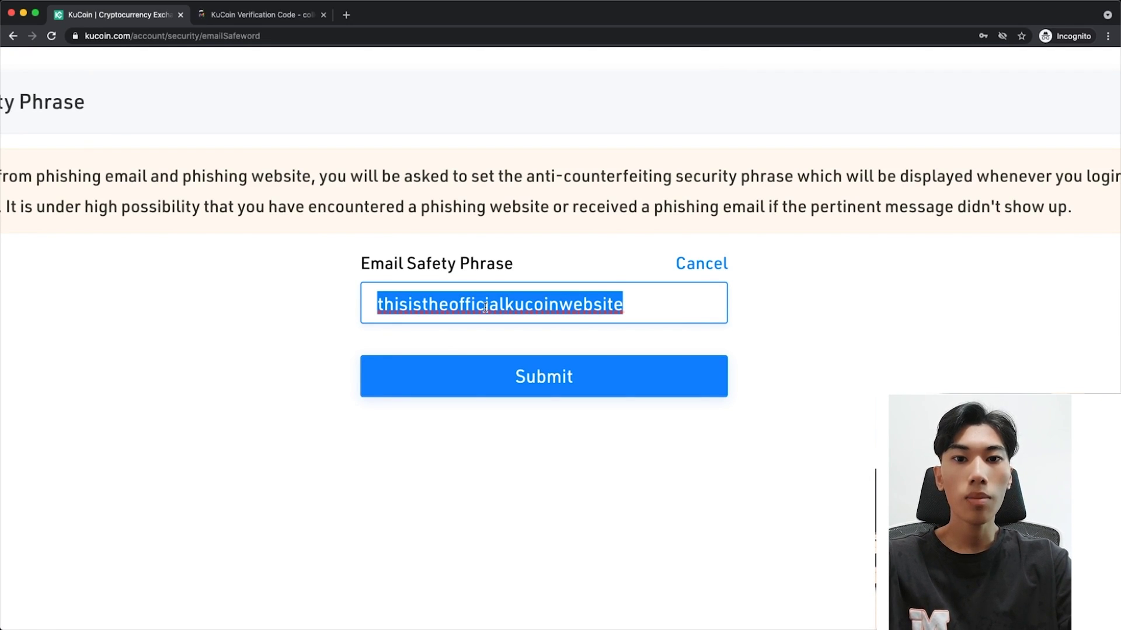
pyautogui.click(631, 390)
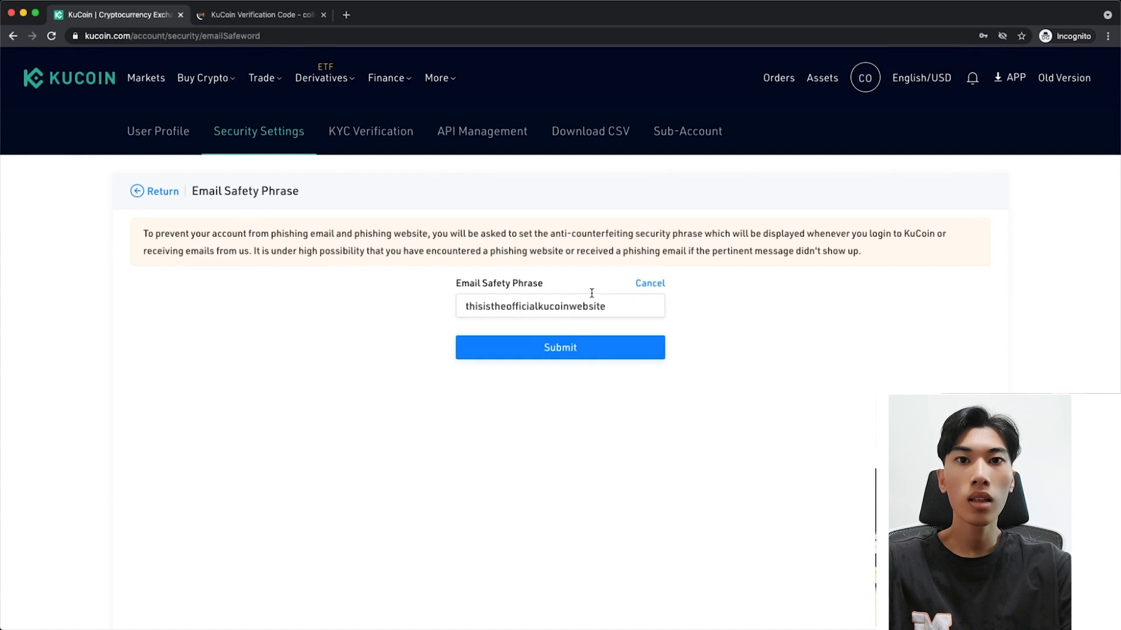
# Submit the new safety phrase and confirm its green check mark in Security Settings.
pyautogui.click(571, 343)
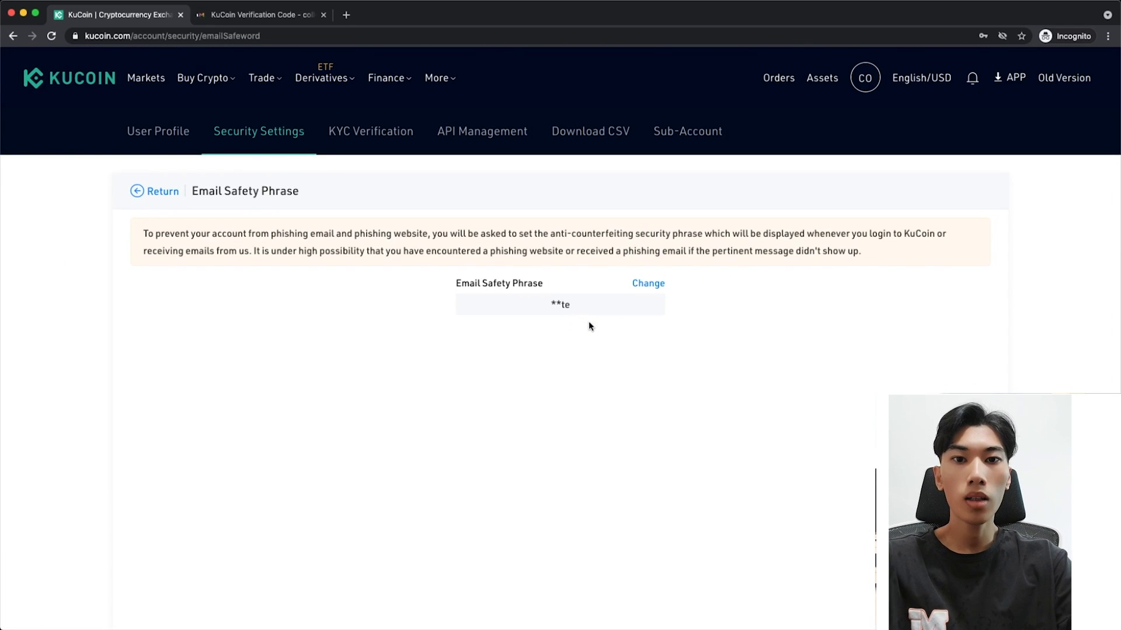
pyautogui.click(268, 140)
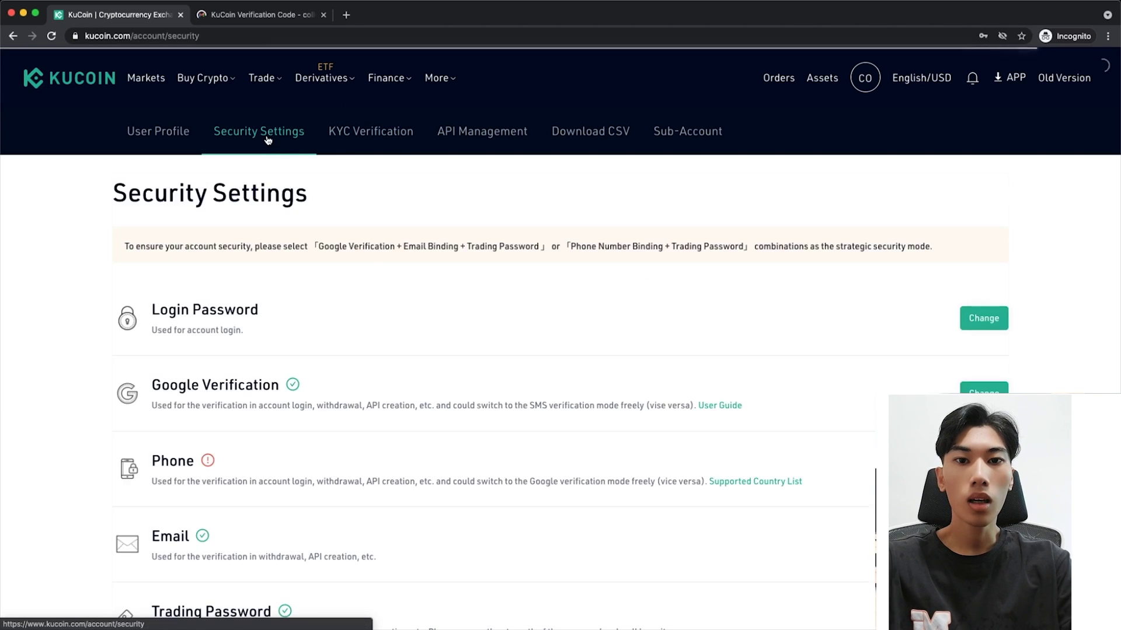
pyautogui.scroll(-7, 366, 388)
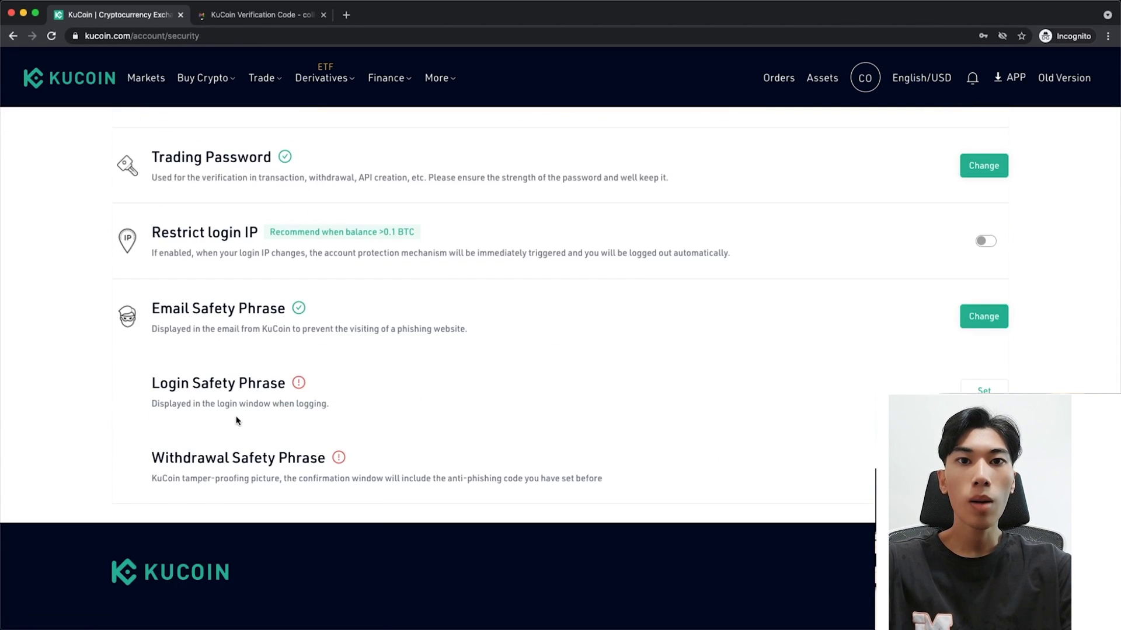
pyautogui.scroll(5, 239, 419)
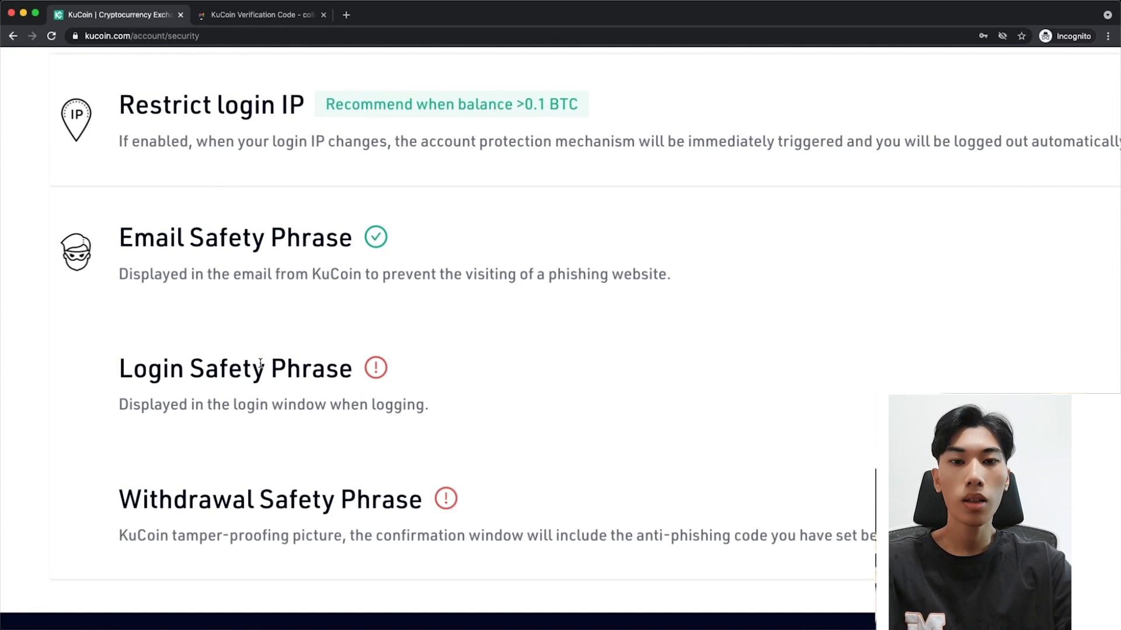
pyautogui.scroll(-2, 260, 362)
pyautogui.scroll(-1, 211, 447)
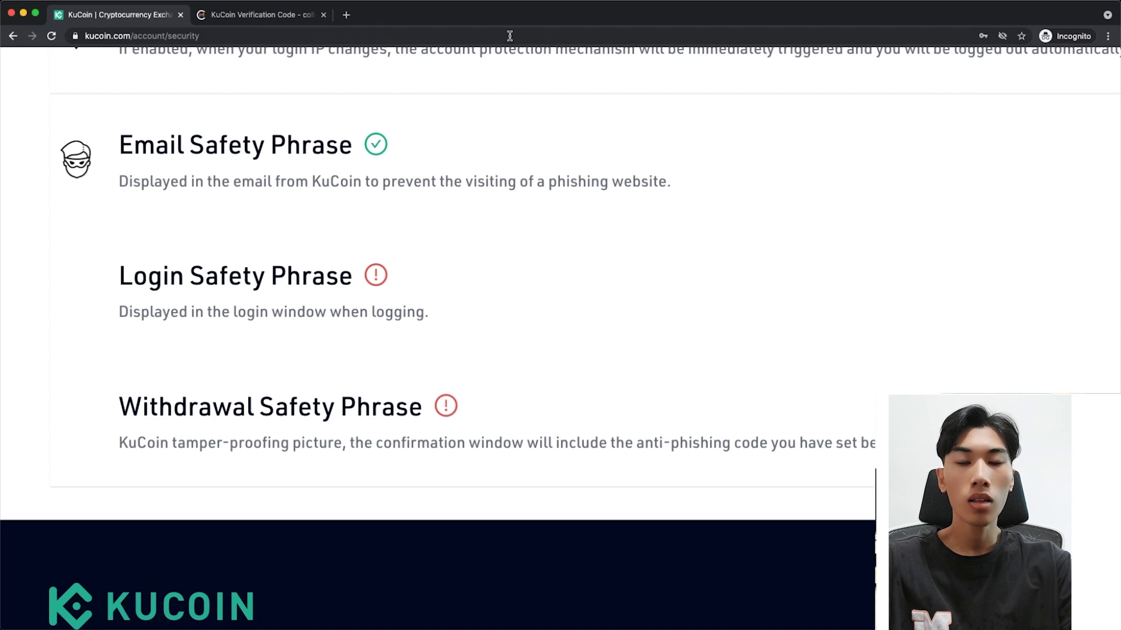
pyautogui.scroll(8, 541, 243)
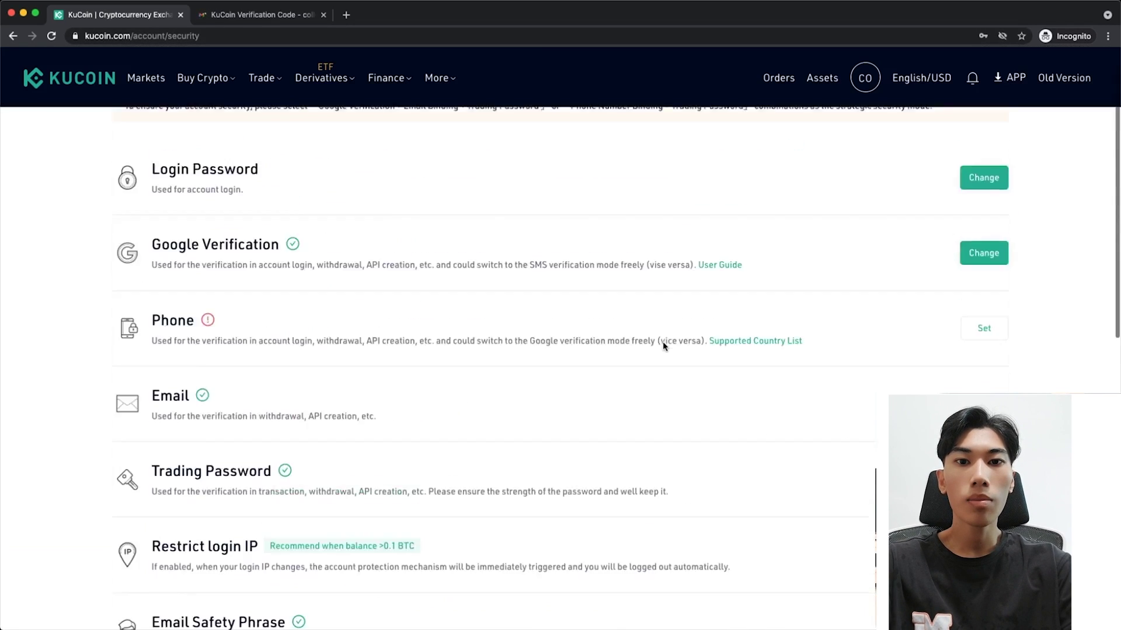